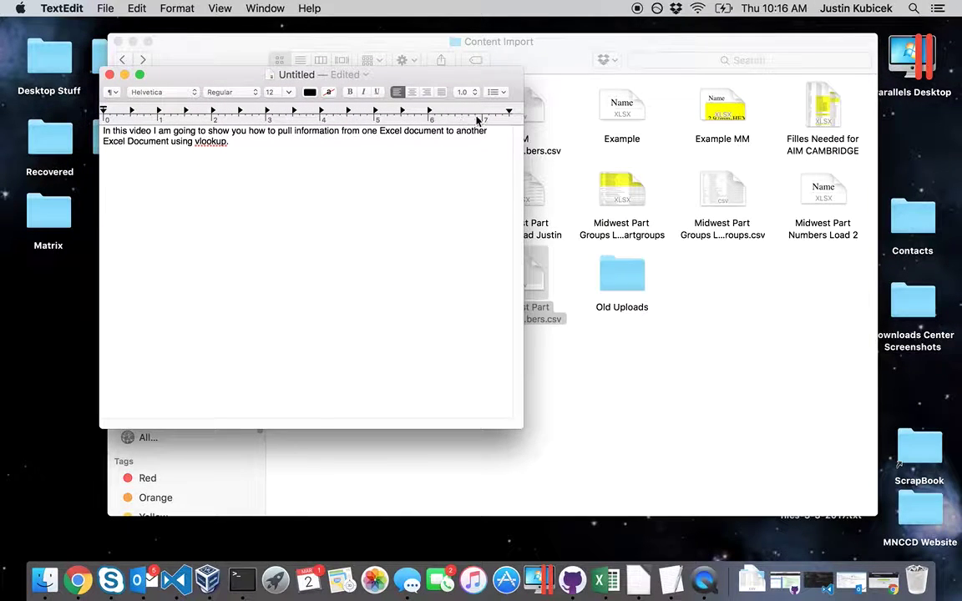
- Open Midwest Part Numbers Load Without Drawings_partnumbers.csv from the Content Import folder with Microsoft Excel
left_click(629, 336)
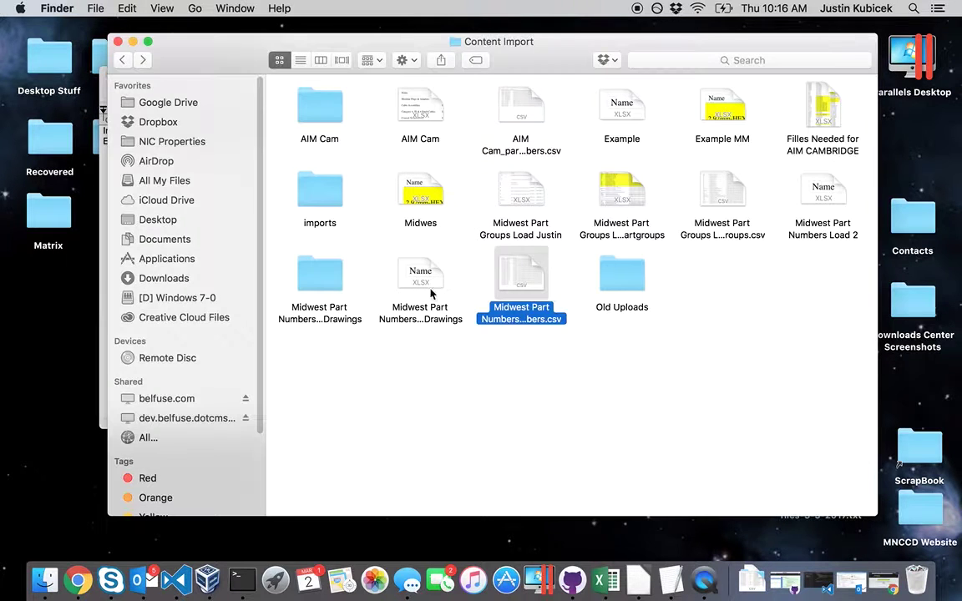
right_click(534, 274)
mouse_move(555, 263)
left_click(509, 265)
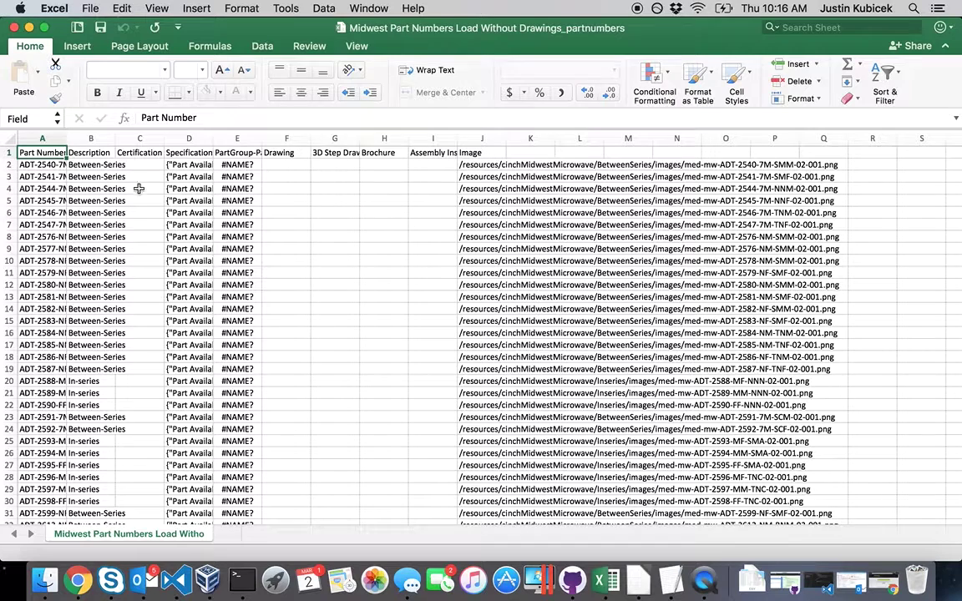
- Remove all '=' signs from column E (PartGroup-PartNumber) with Replace All, clearing 1323 instances
left_click(189, 153)
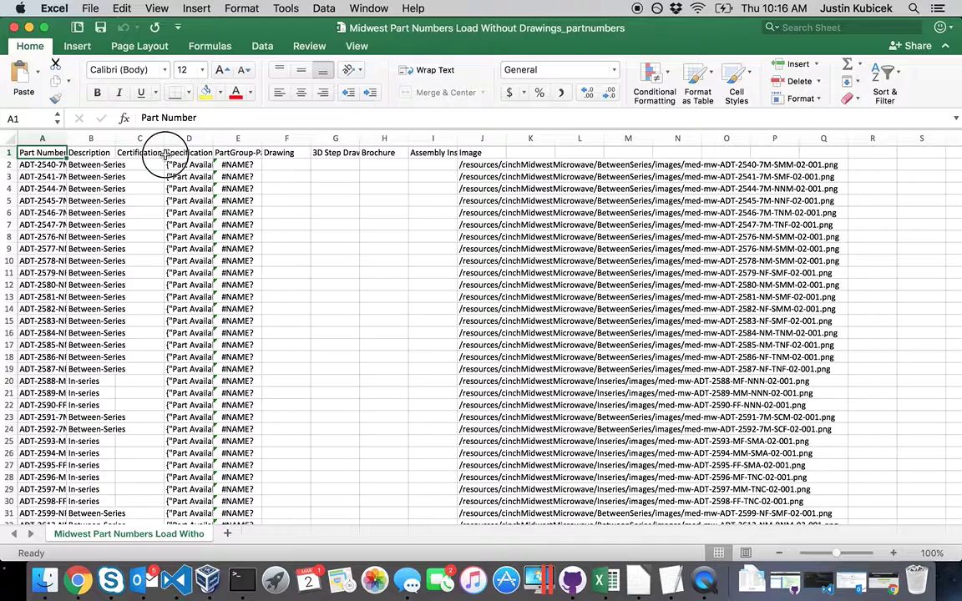
left_click(237, 150)
left_click(237, 139)
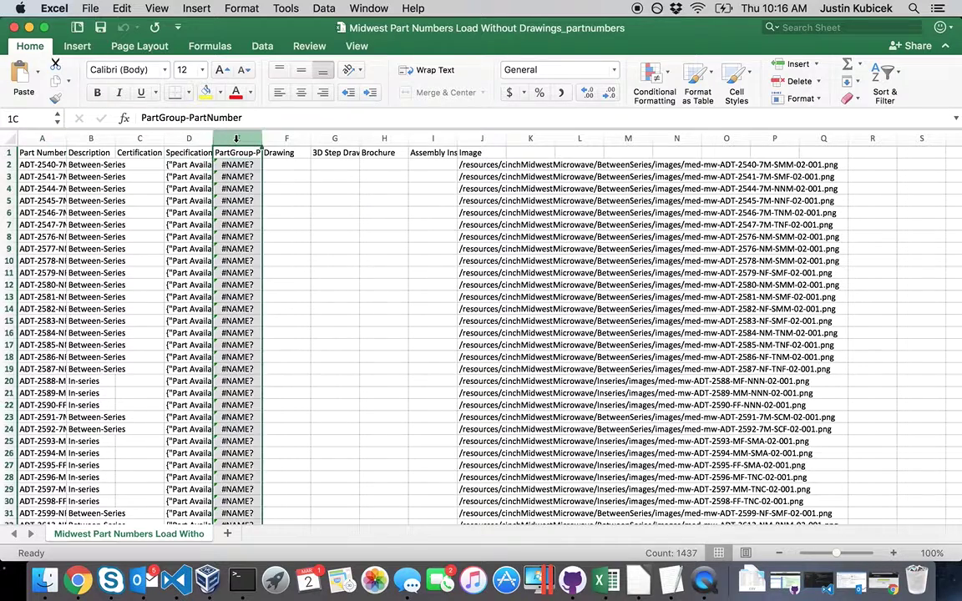
left_click(770, 27)
left_click(798, 69)
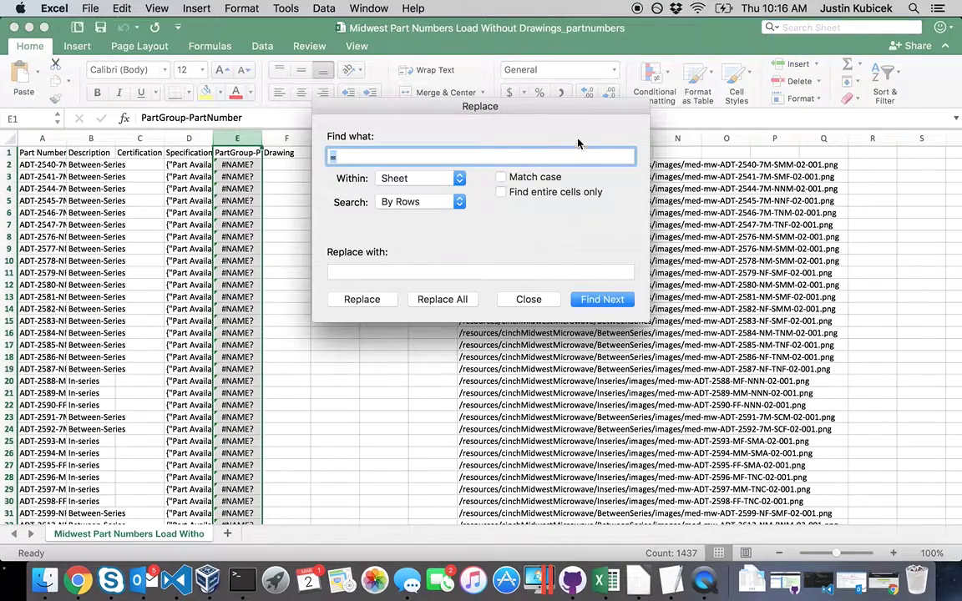
left_click(339, 271)
left_click(424, 299)
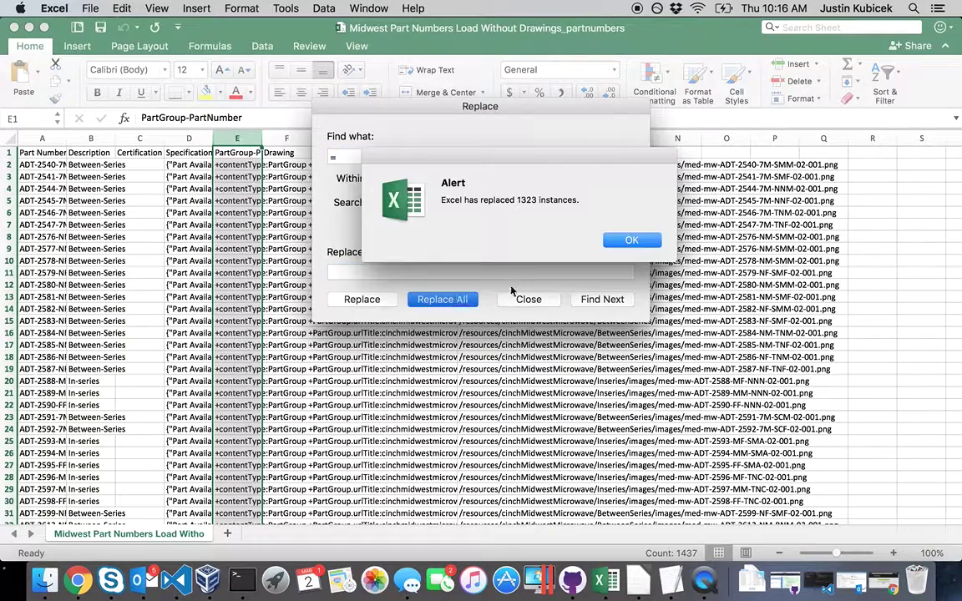
left_click(642, 241)
left_click(521, 300)
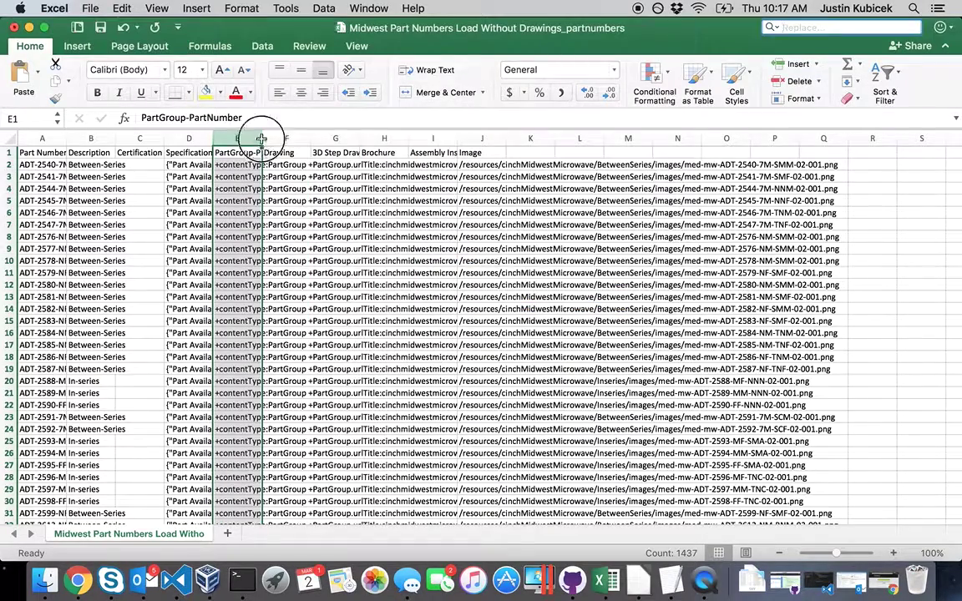
- Widen columns E and A so full part-group text and part numbers show
left_click_drag(262, 139, 600, 138)
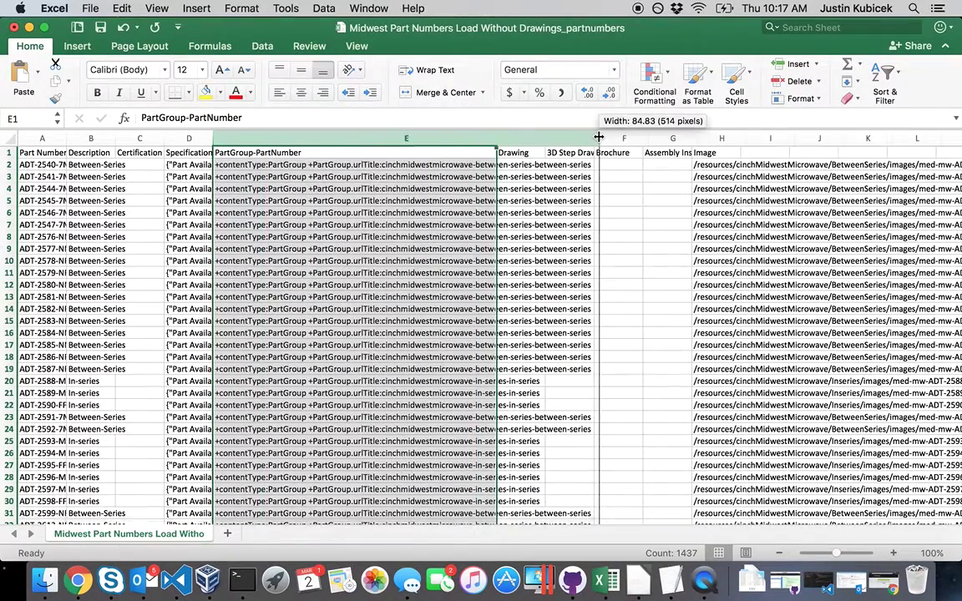
left_click_drag(67, 139, 228, 139)
left_click(154, 152)
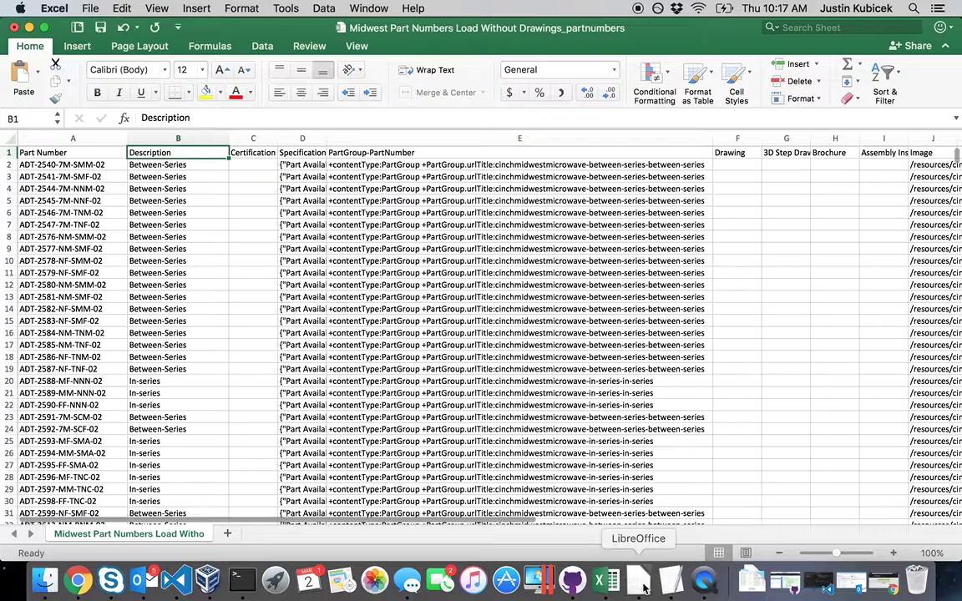
- Note in TextEdit that the Description data should come from another document and will be deleted first
left_click(670, 585)
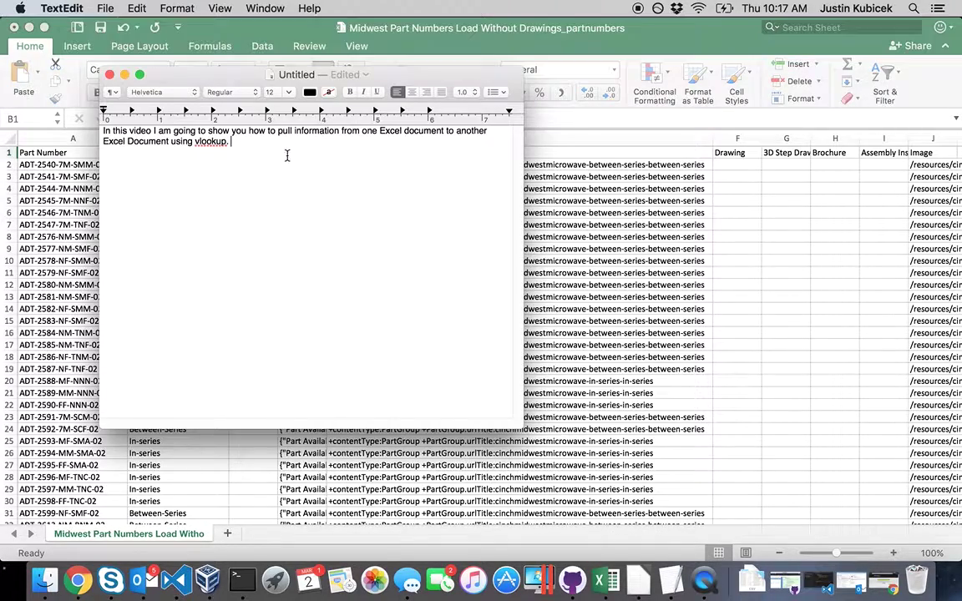
left_click_drag(298, 80, 435, 98)
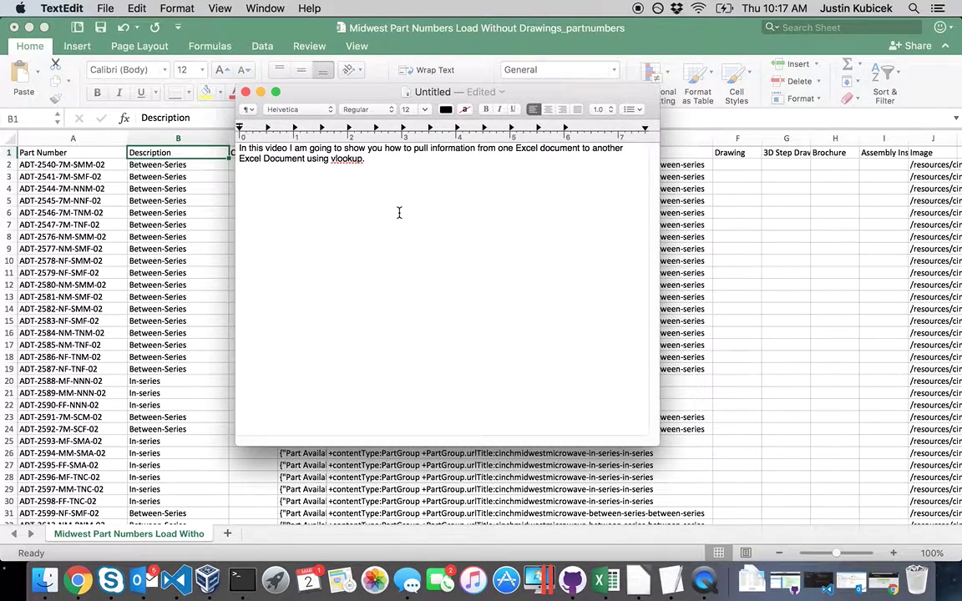
type("this D")
type("escription column is incorrect.")
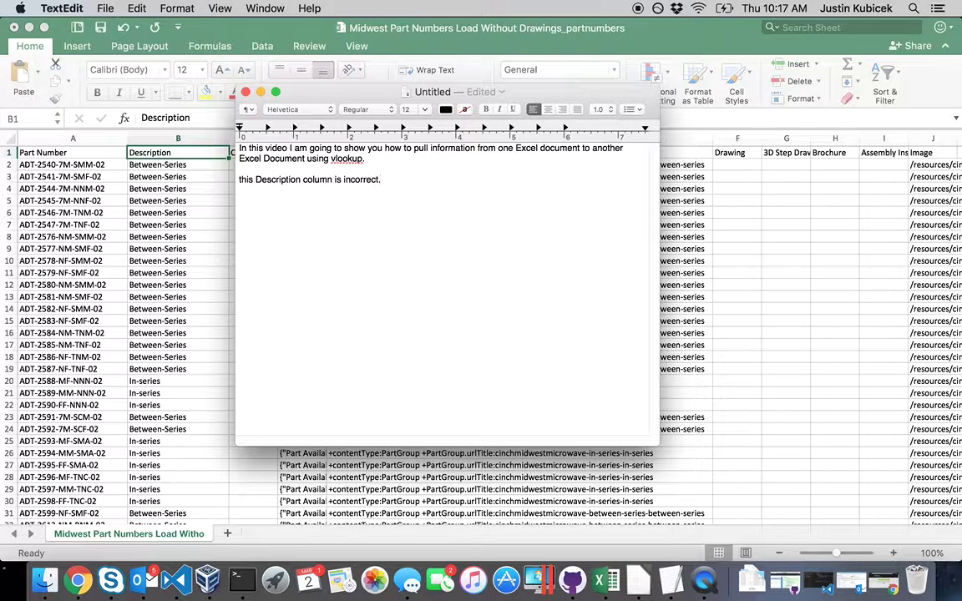
type(" We")
type(" want this infor")
type("mation fr")
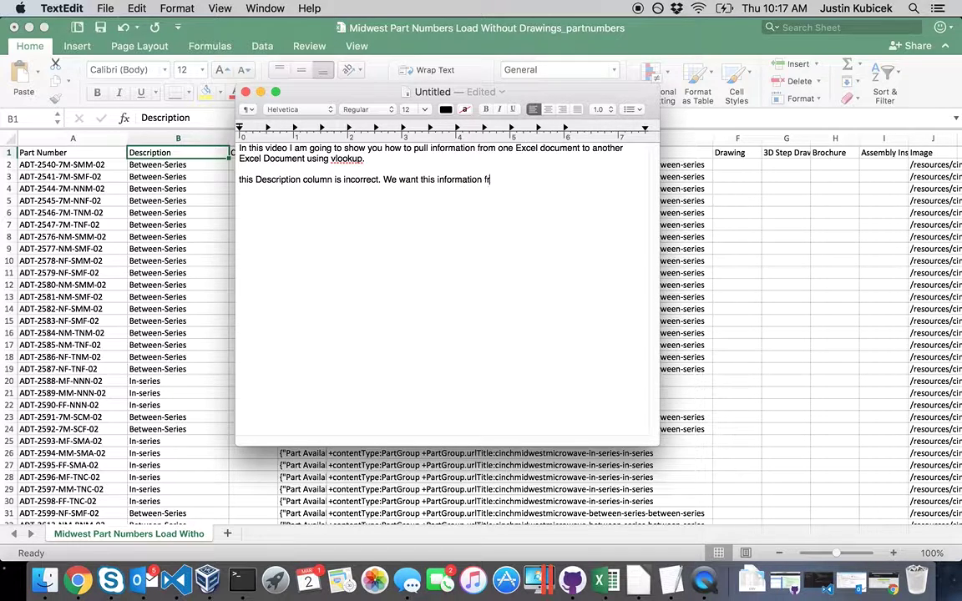
type("om another docum")
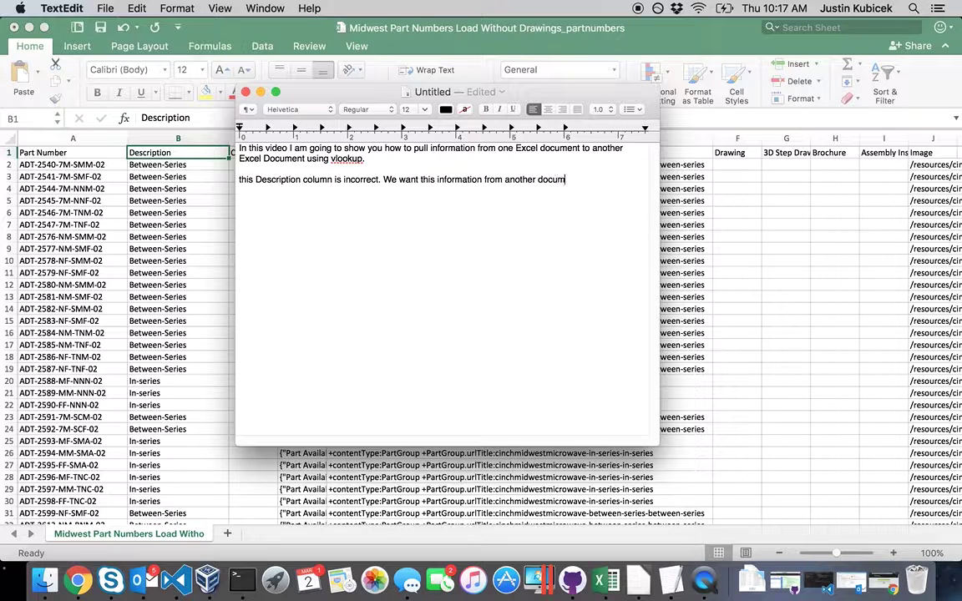
type("ent. First")
type(" I will delete the ")
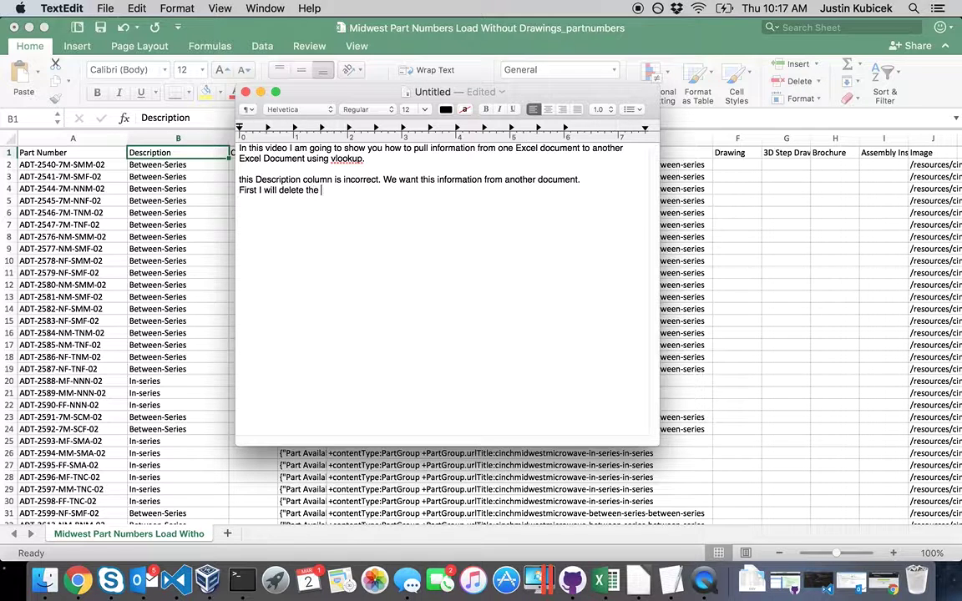
type("information")
- Delete every Description entry from the last row up to B2, then minimise the workbook window
left_click(73, 163)
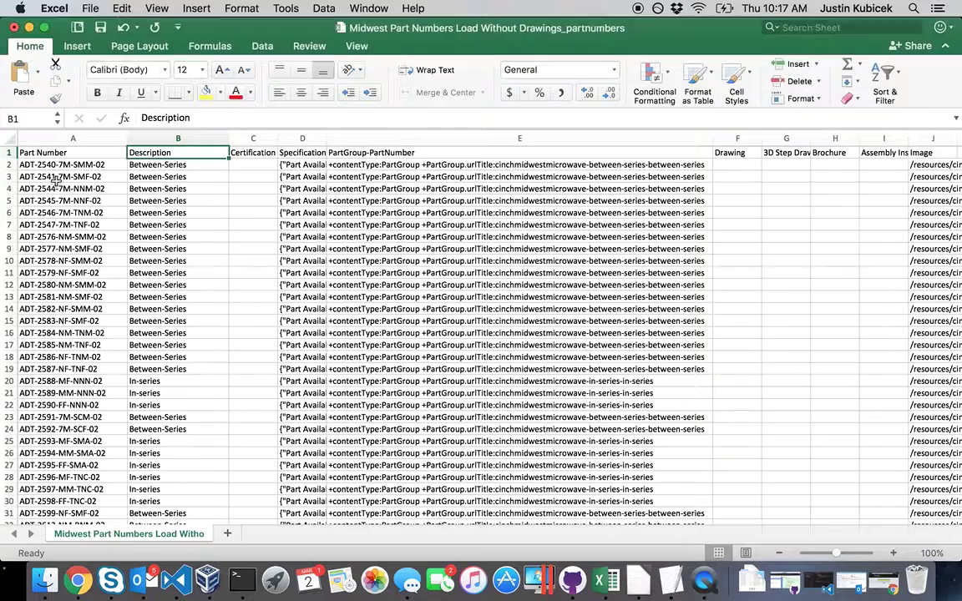
left_click(75, 171)
key("ctrl+Down")
key("Right")
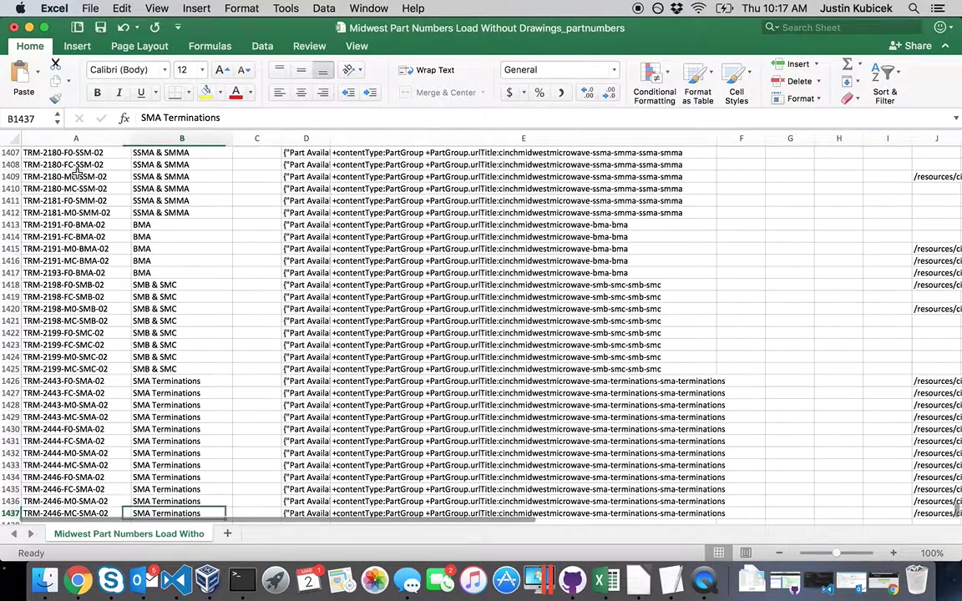
key("ctrl+shift+Up")
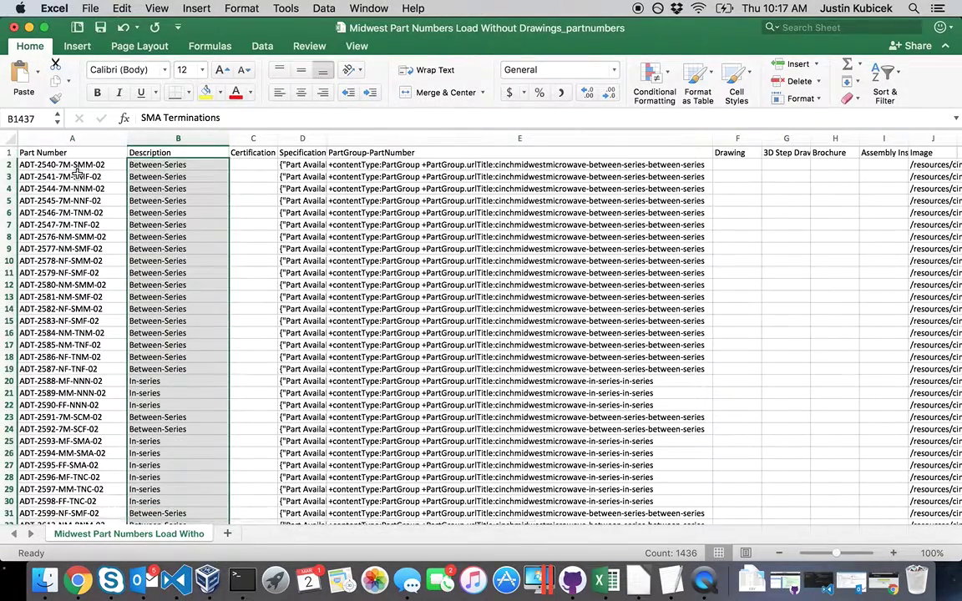
key("Delete")
key("Up")
key("ctrl+Up")
key("Left")
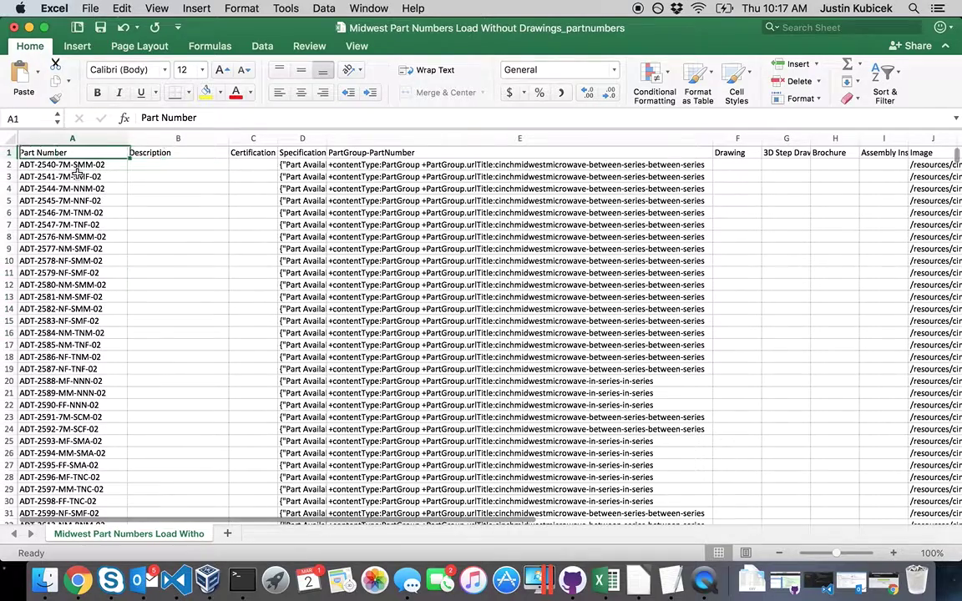
left_click(29, 28)
- Open Midwest Part Numbers Load Without Drawings.xlsx and place the notes beside its column D Description
left_click(715, 358)
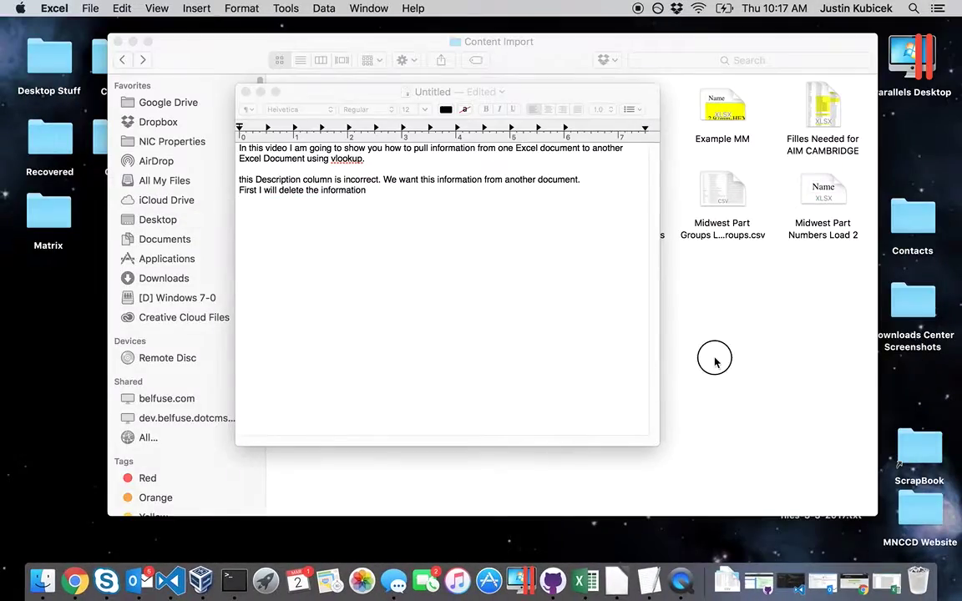
left_click(435, 277)
double_click(435, 277)
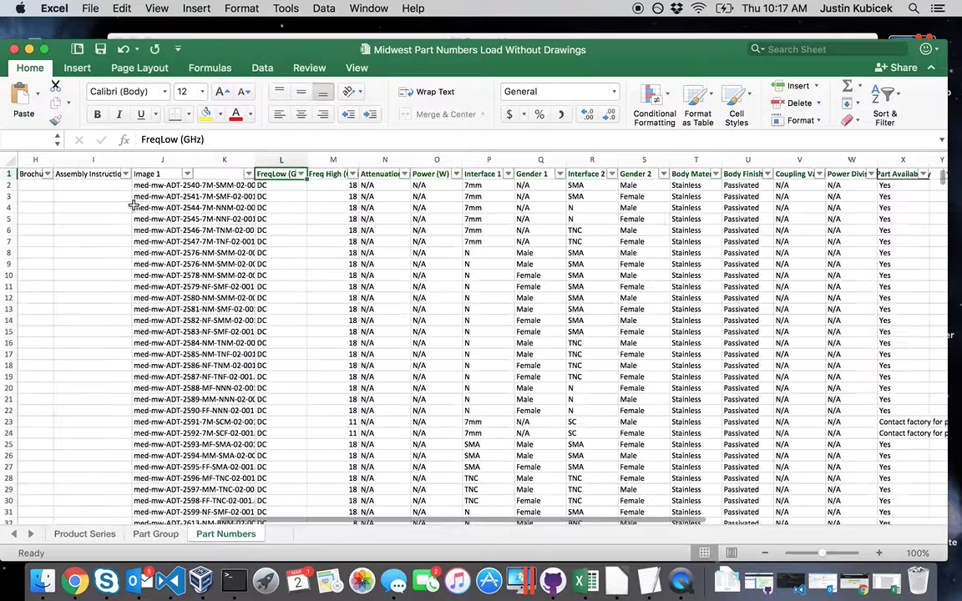
left_click(170, 173)
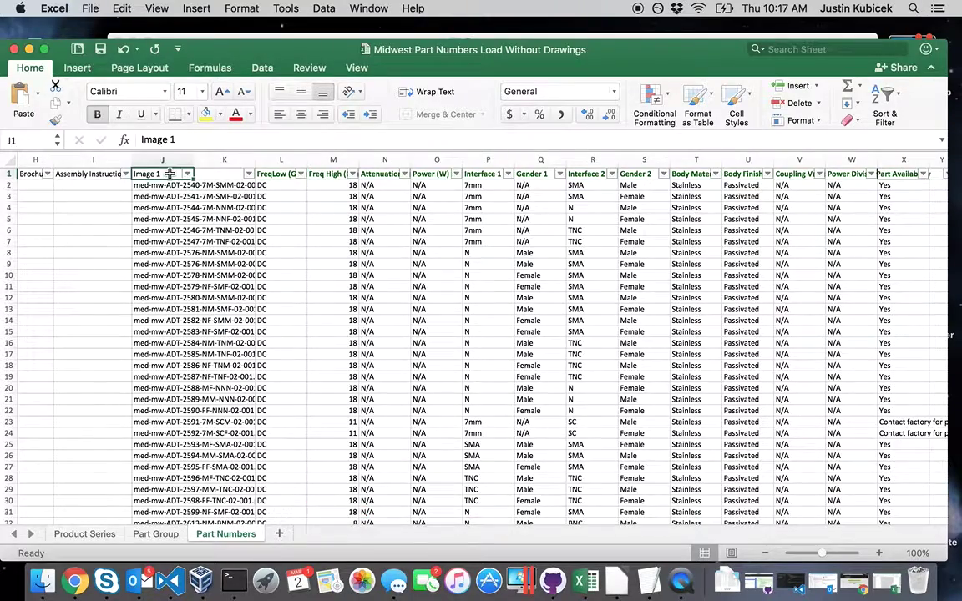
key("ctrl+Home")
left_click(322, 173)
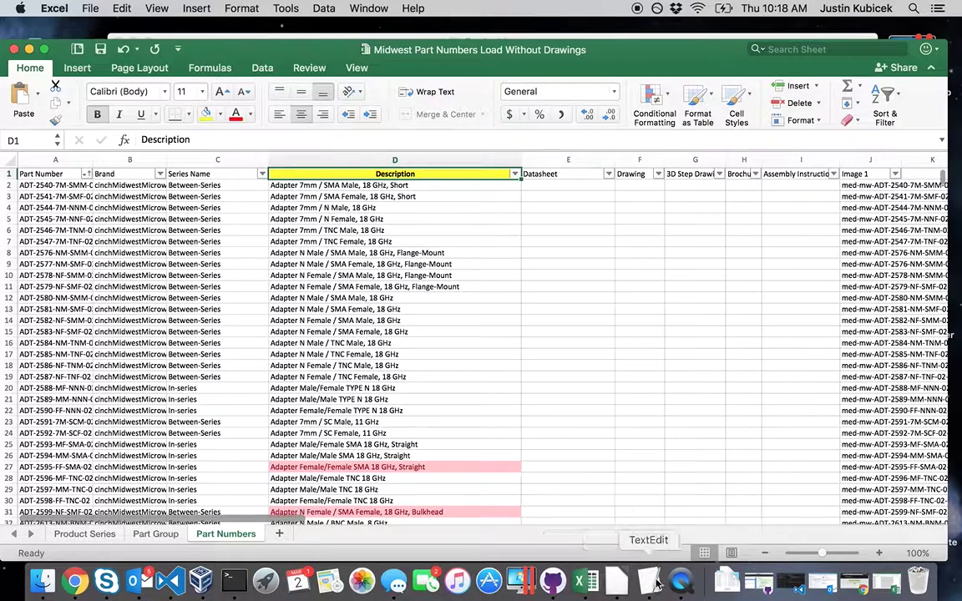
left_click(624, 570)
left_click_drag(367, 92, 667, 128)
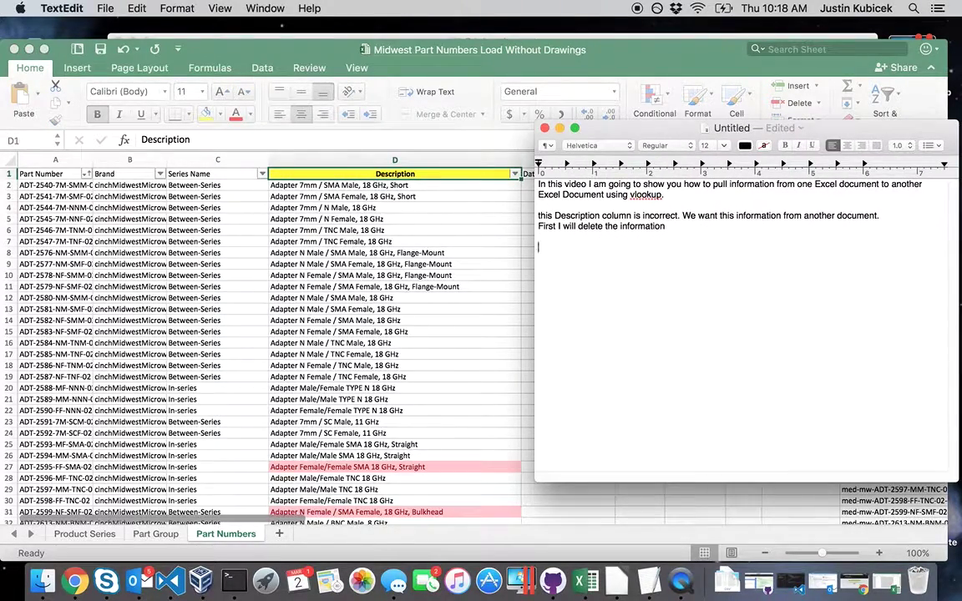
- Write that column D's matching info should appear on the other document, since both share part-number columns
type("We w")
type("ant")
type(" column D from")
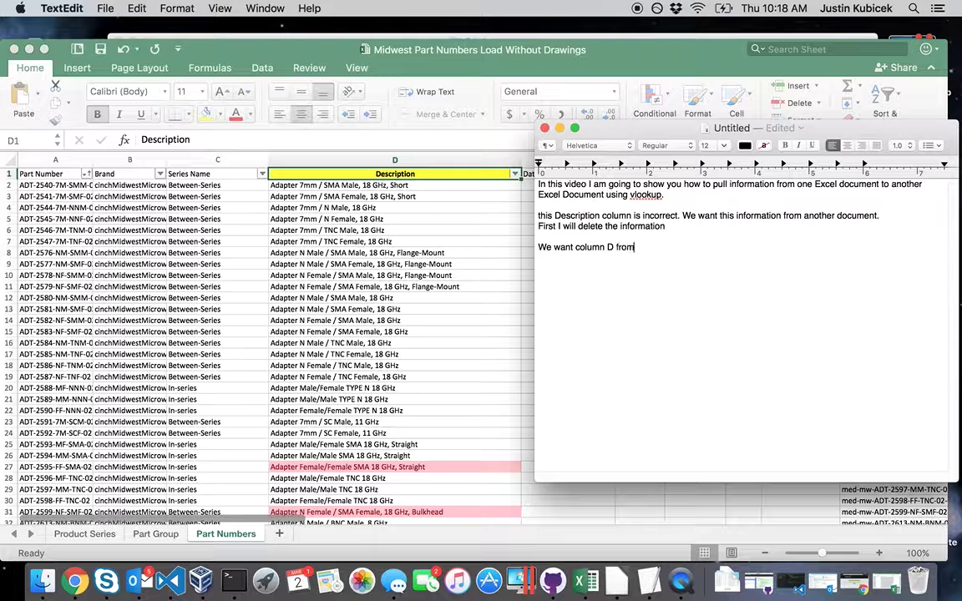
type(" this document t")
type("o show up in")
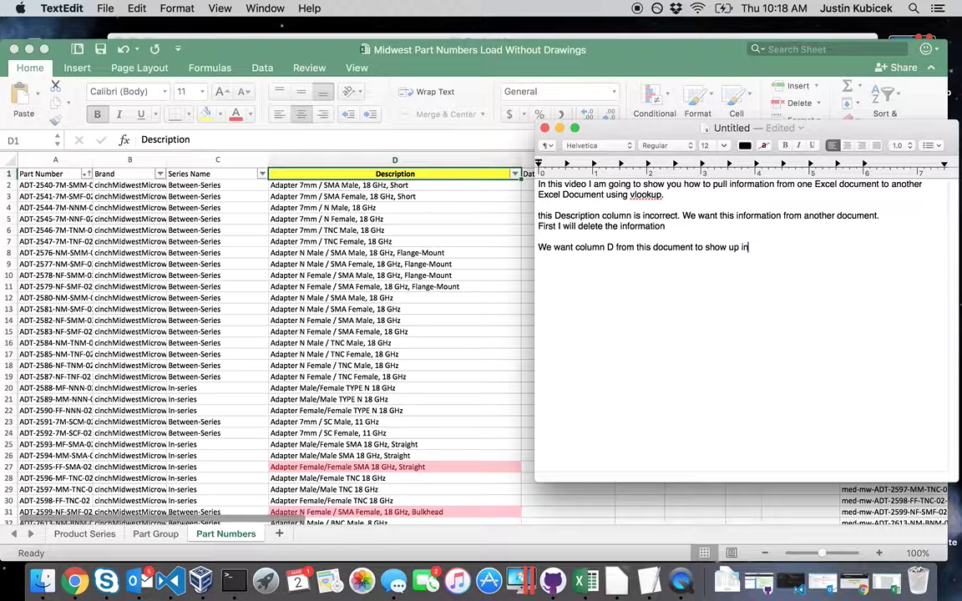
triple_click(774, 246)
type("We want the m")
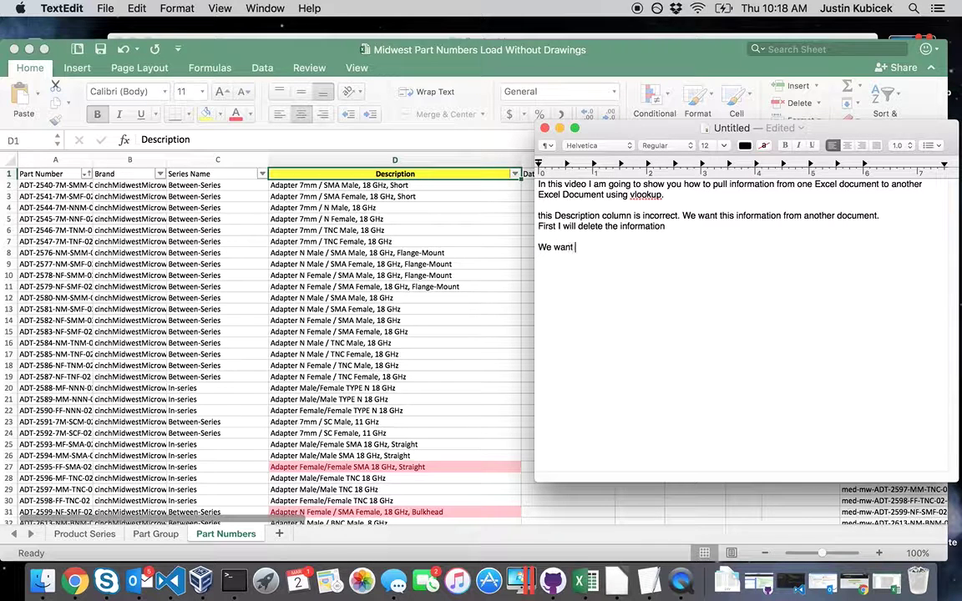
type("atch")
type("ing informatio")
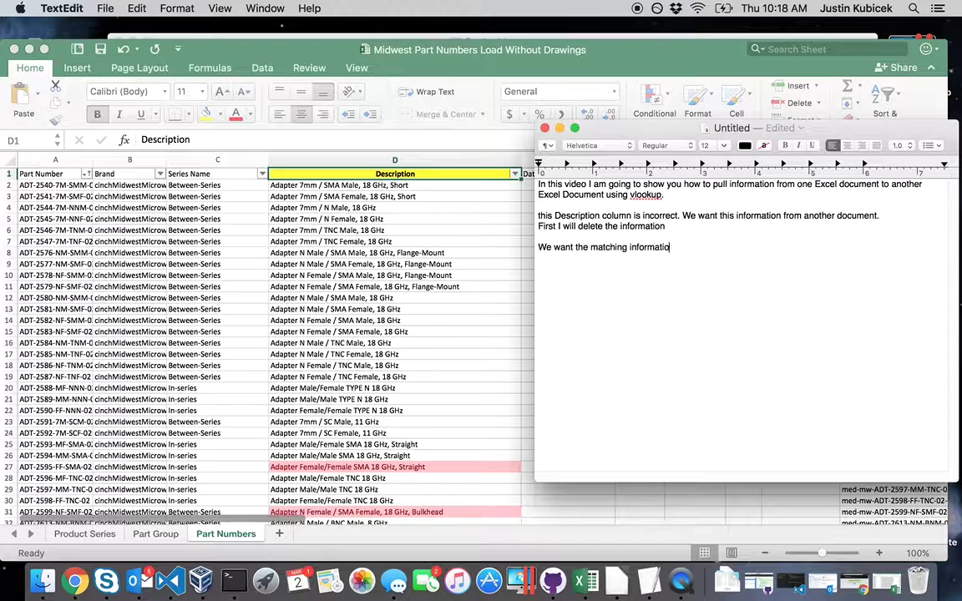
type("n from column")
type(" D for a p")
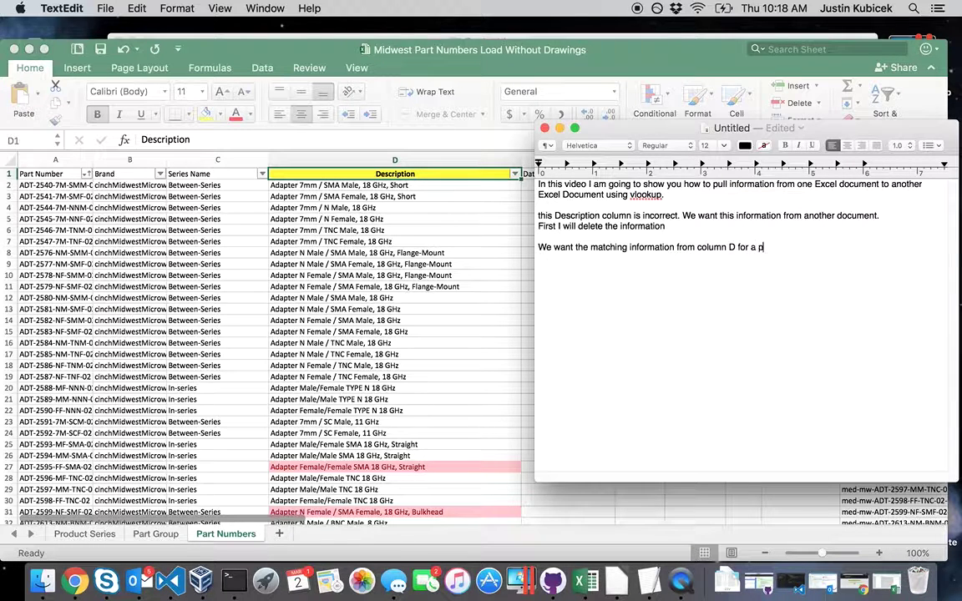
type("art number on t")
type("his docu")
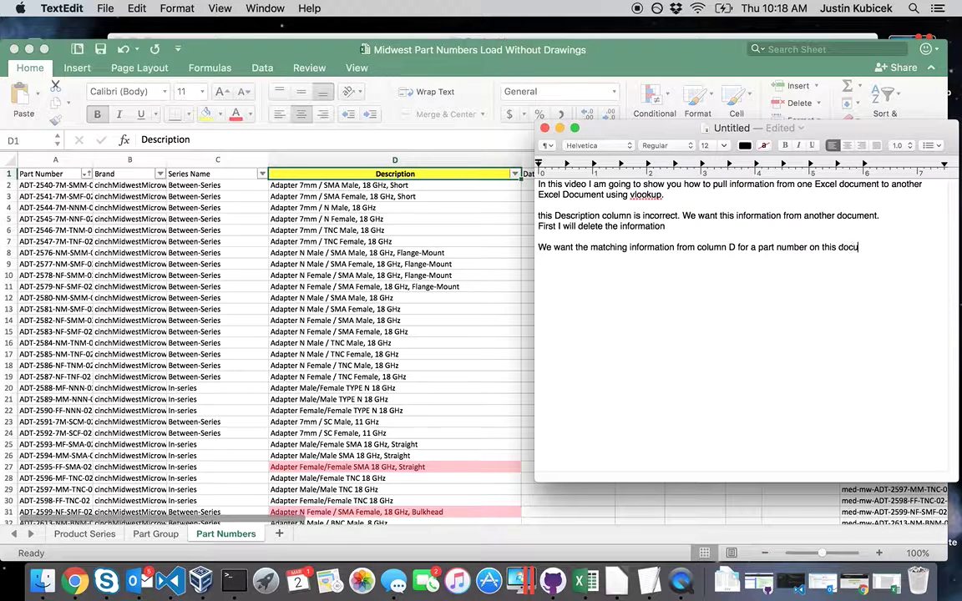
type("ment to show up")
type(" on our other doc")
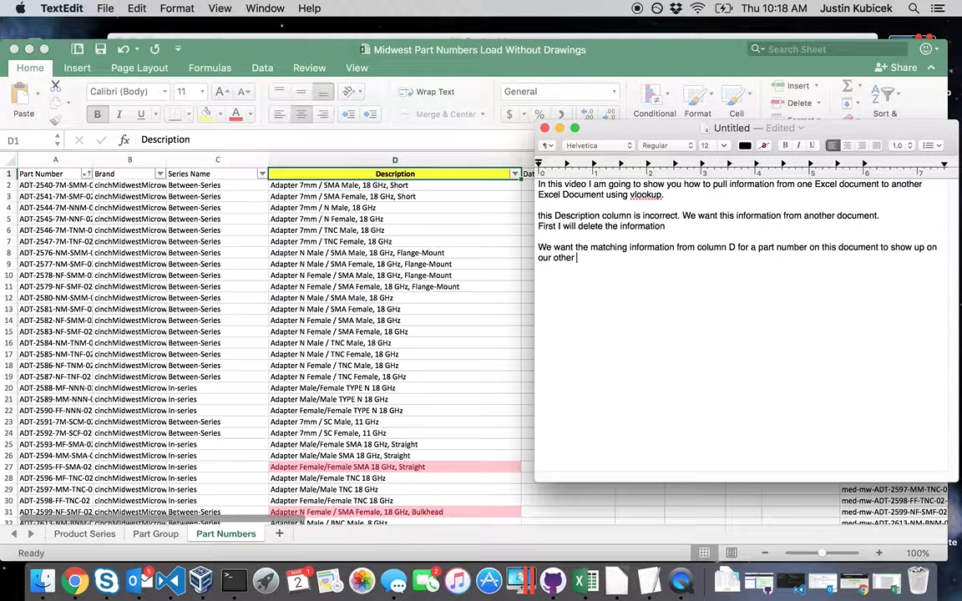
type("ument.")
key("Return")
type("Both Docu")
type("ments sha")
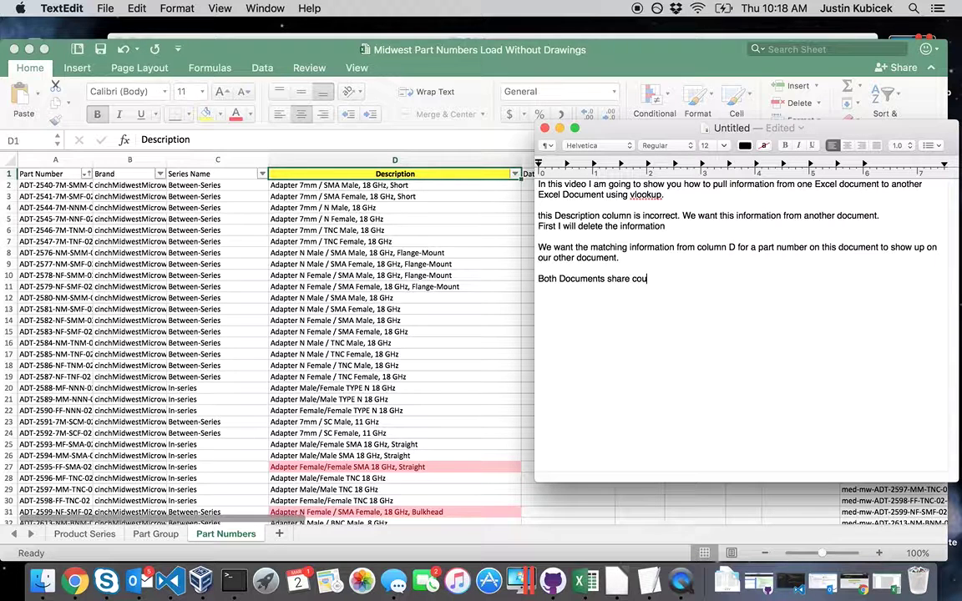
key("BackSpace")
type("lumns with part")
type(" numbers. So we “")
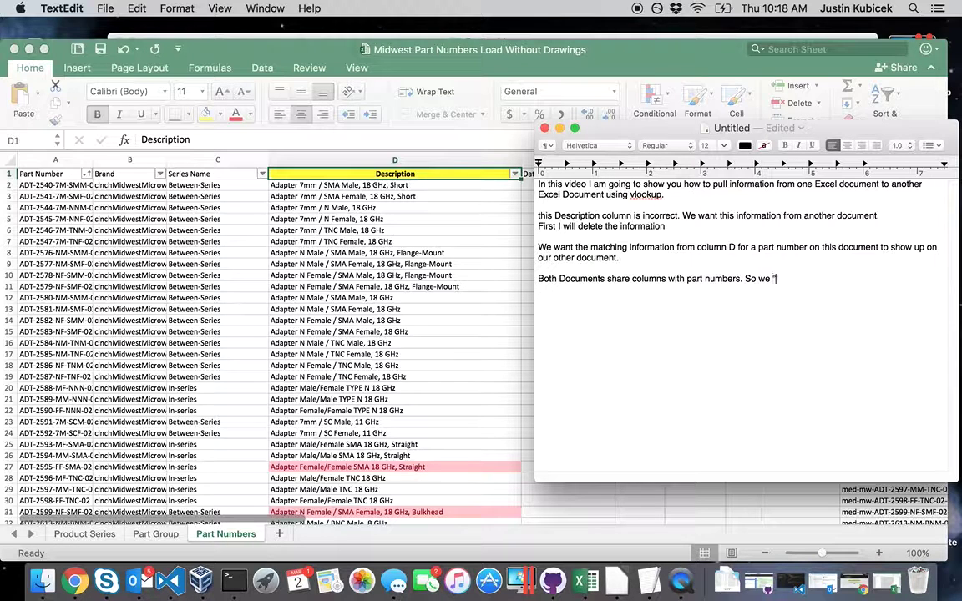
type("looku")
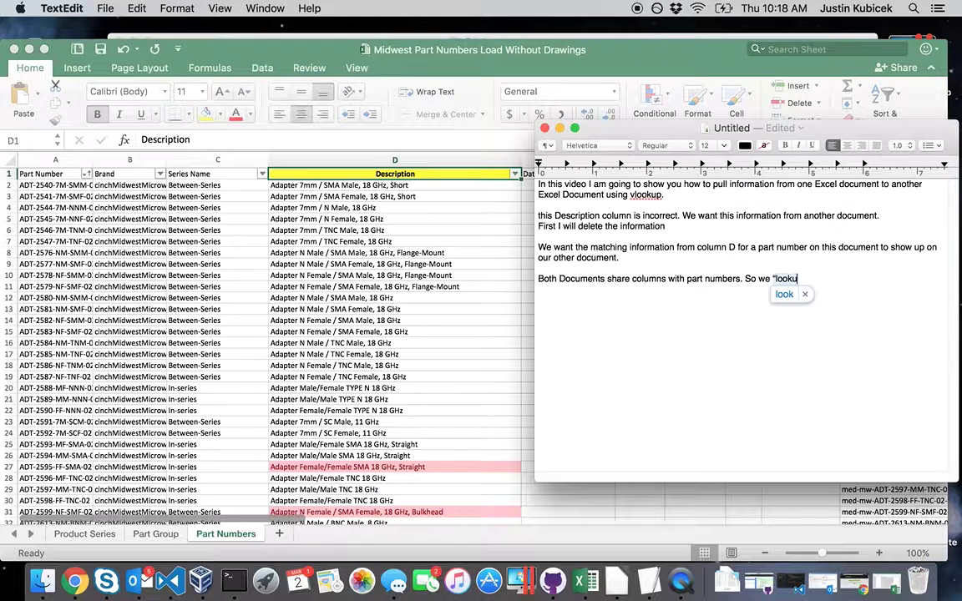
type("p\"")
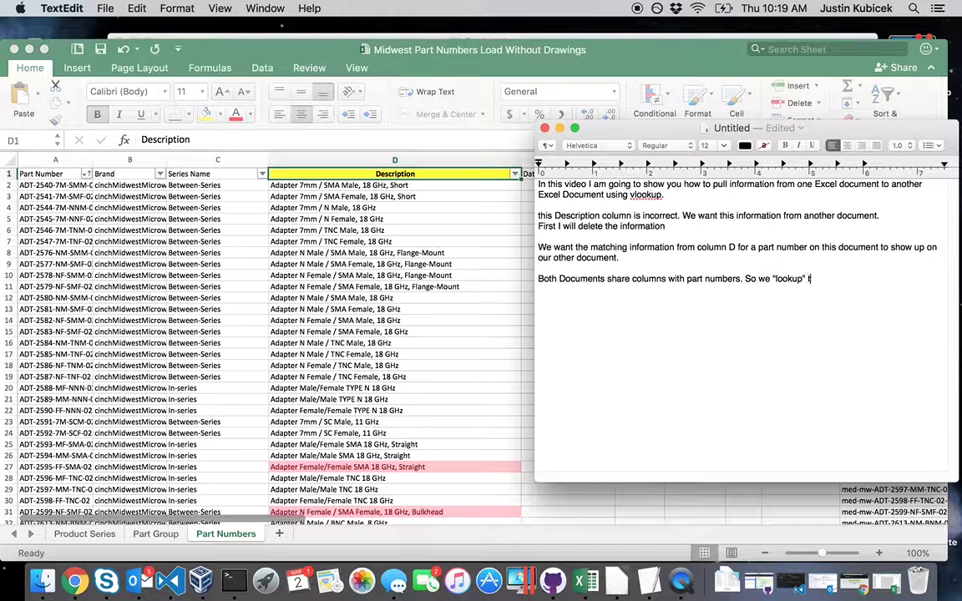
type("he part number o")
type("n this docum")
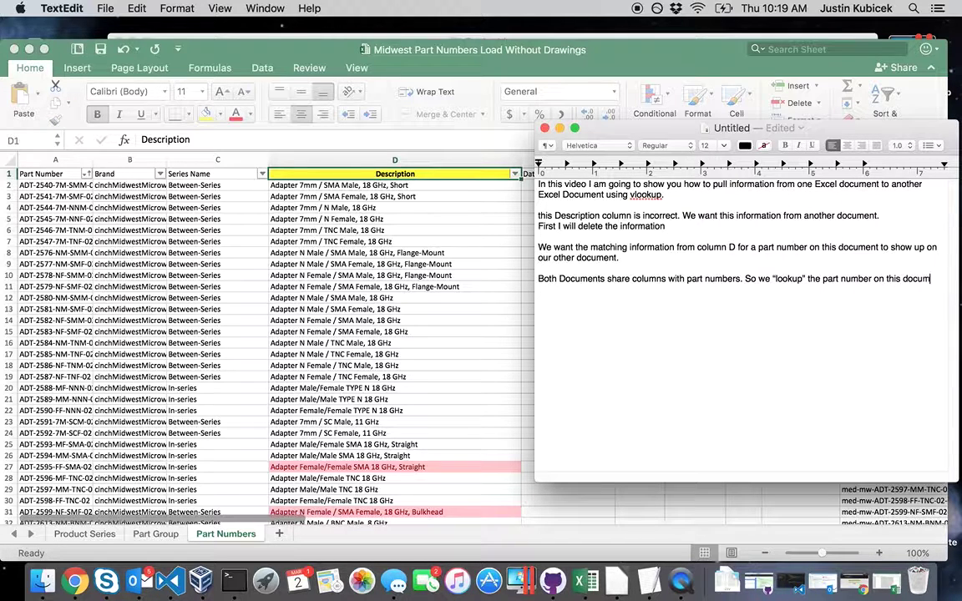
type("ent and get")
type(" the value")
type(" from col")
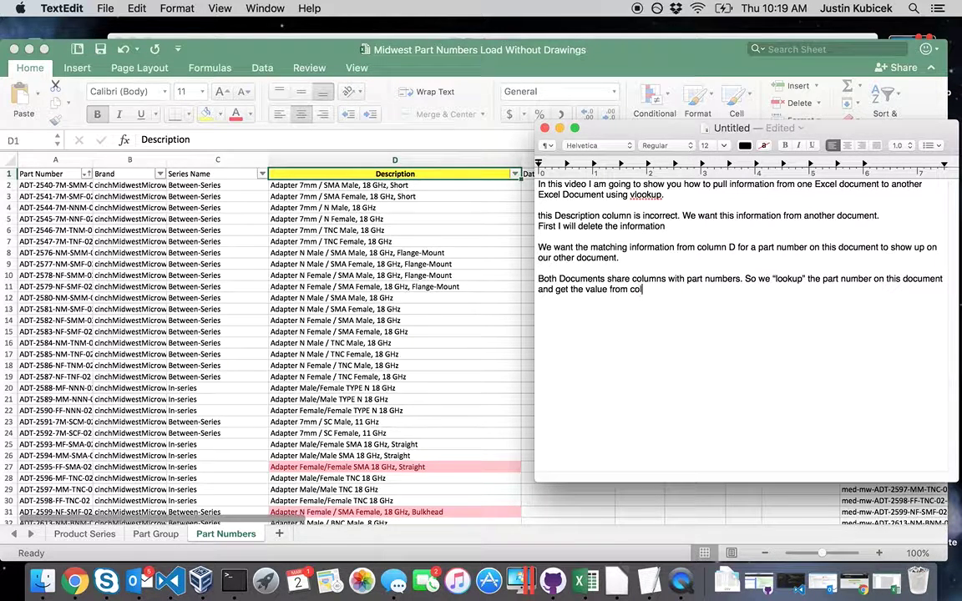
type("umn D.")
- Start a VLOOKUP formula in B2 using A2's part number as the lookup value
key("super+grave")
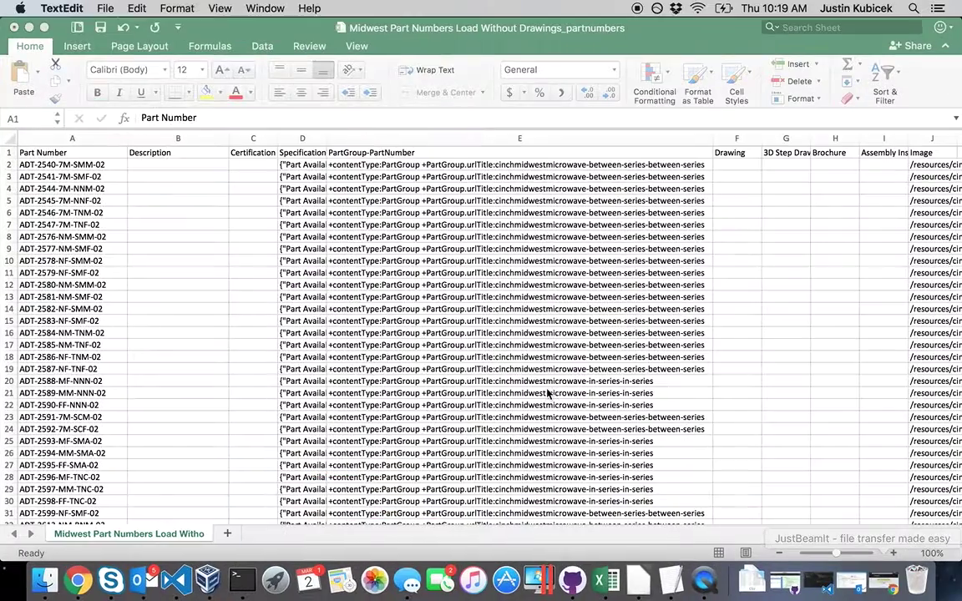
left_click(92, 164)
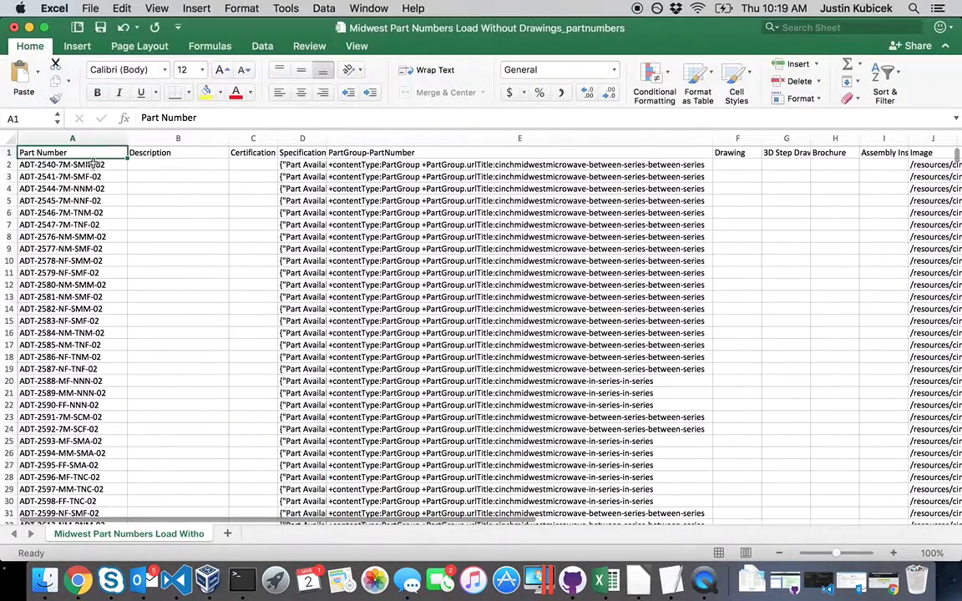
left_click(185, 167)
type("=")
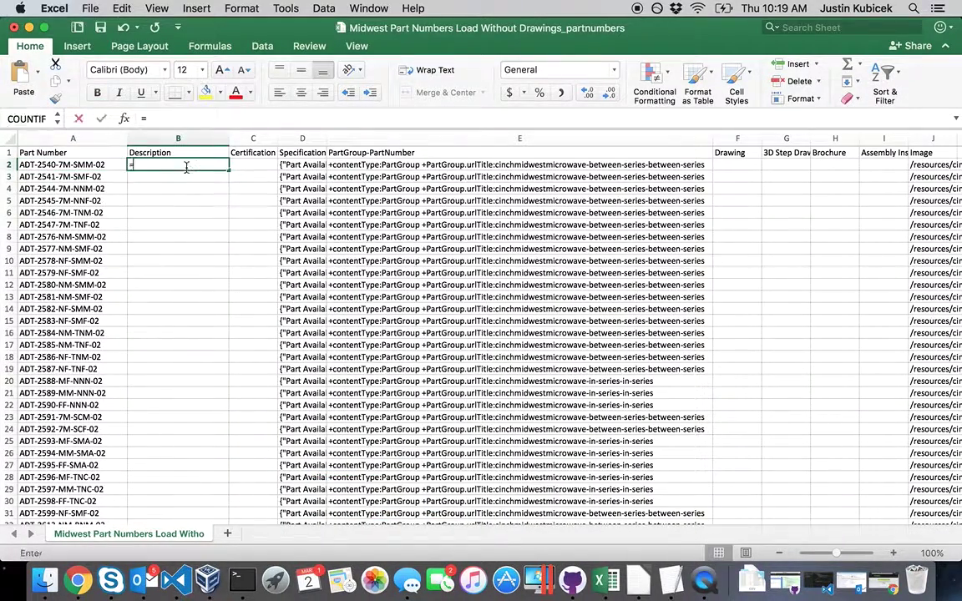
type("vlo")
double_click(151, 193)
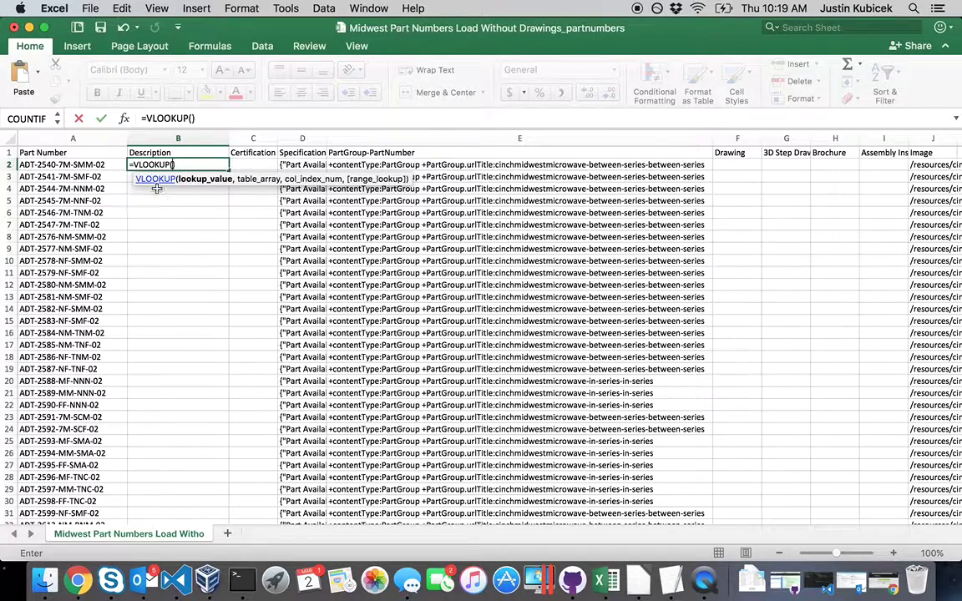
left_click(64, 163)
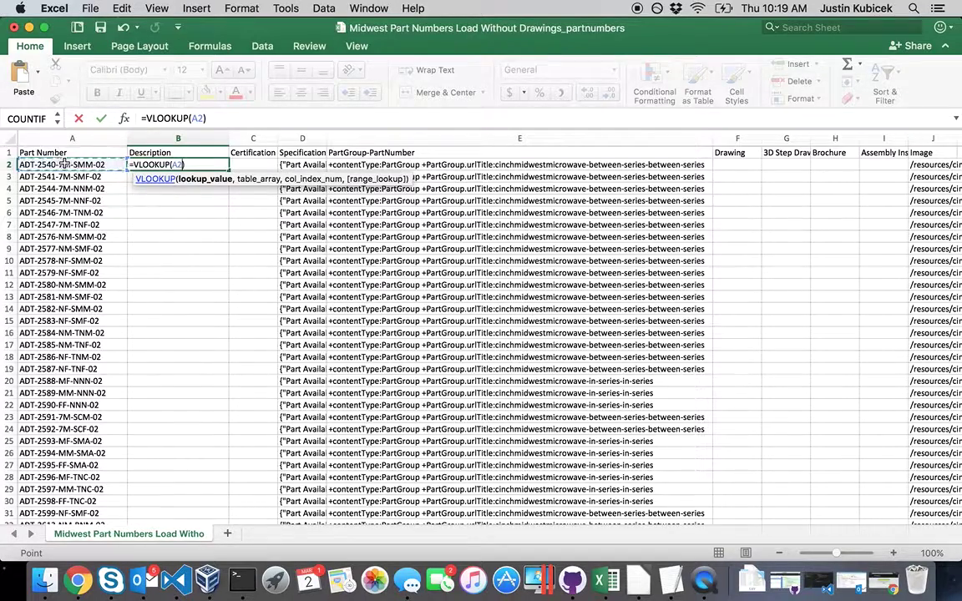
type(",")
- Set the lookup range to columns A:D of the source workbook's Part Numbers sheet
left_click(29, 28)
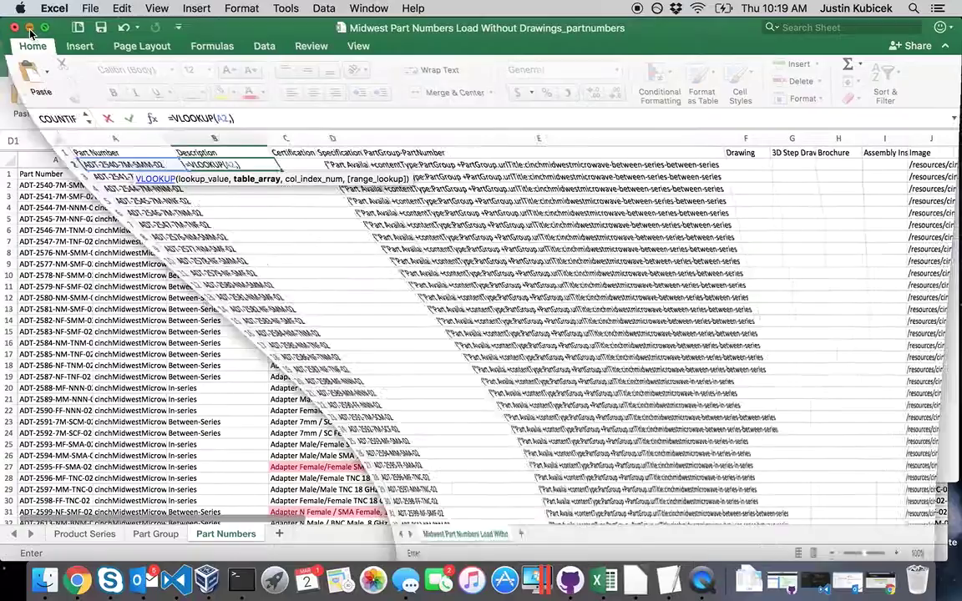
left_click(58, 192)
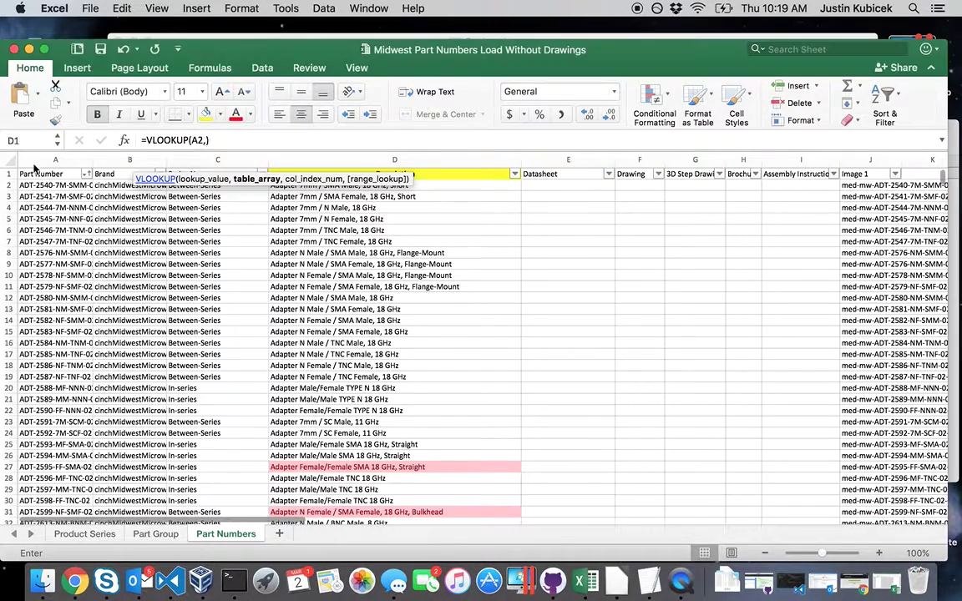
left_click(52, 159)
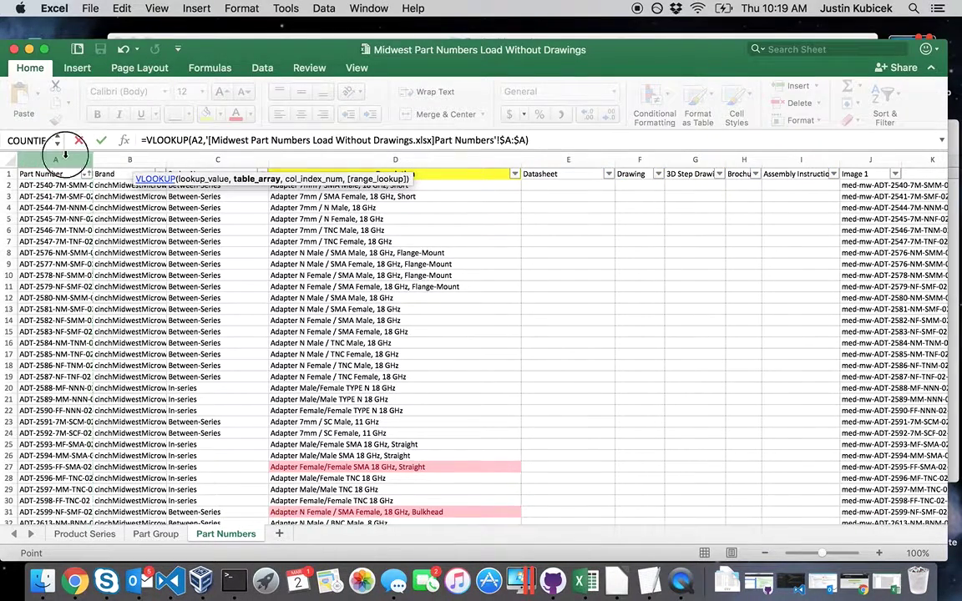
left_click(336, 159)
left_click_drag(337, 156, 337, 157)
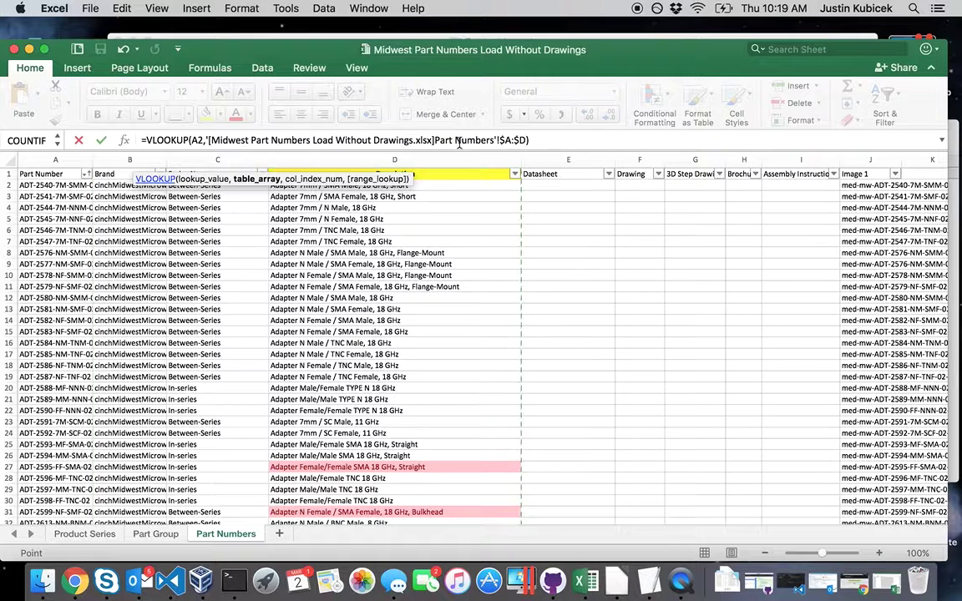
left_click(529, 139)
type(")")
type(",")
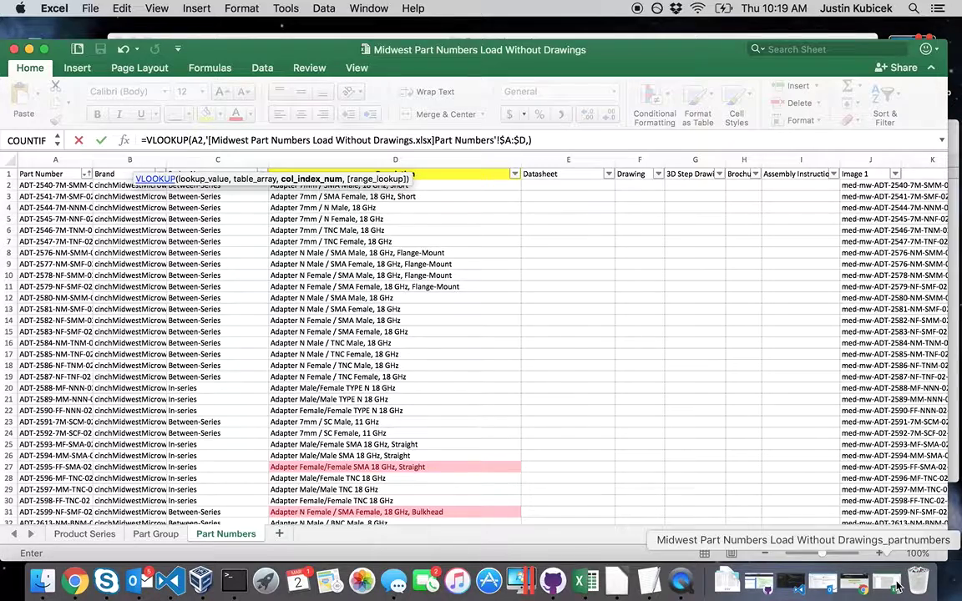
- Finish the formula with column index 4 and FALSE, then maximise the window and check B2
left_click(898, 587)
type("4")
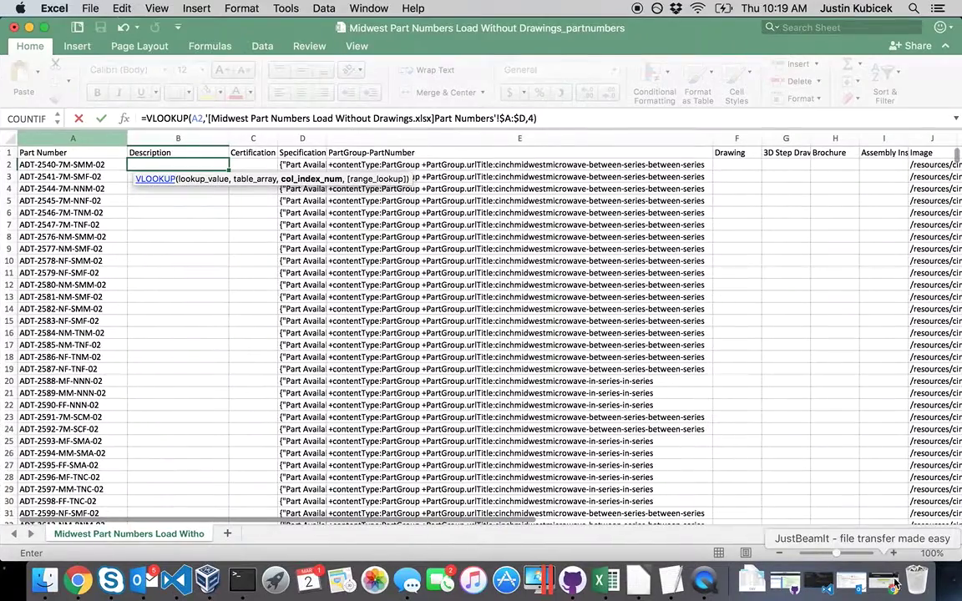
left_click(44, 27)
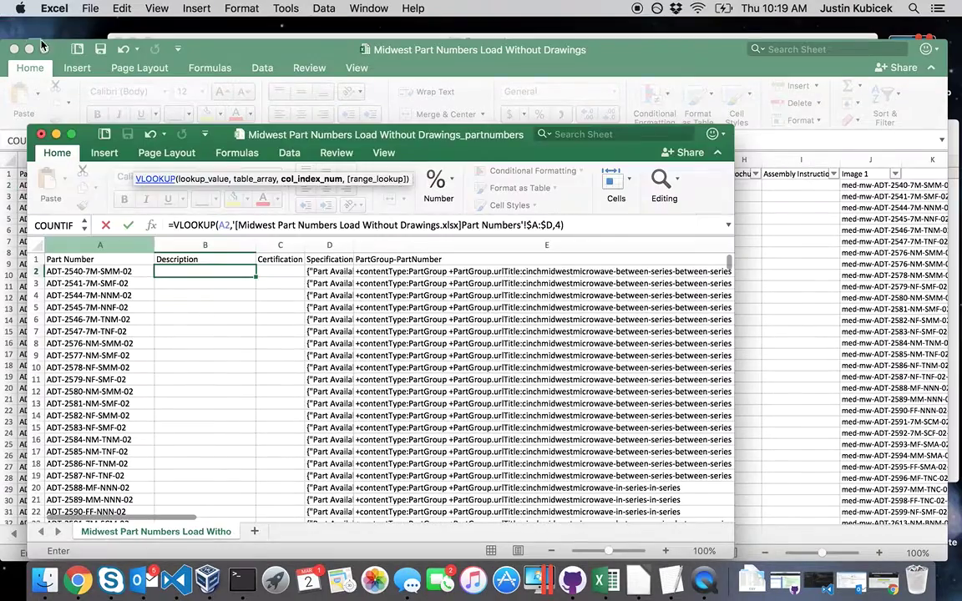
type(",F")
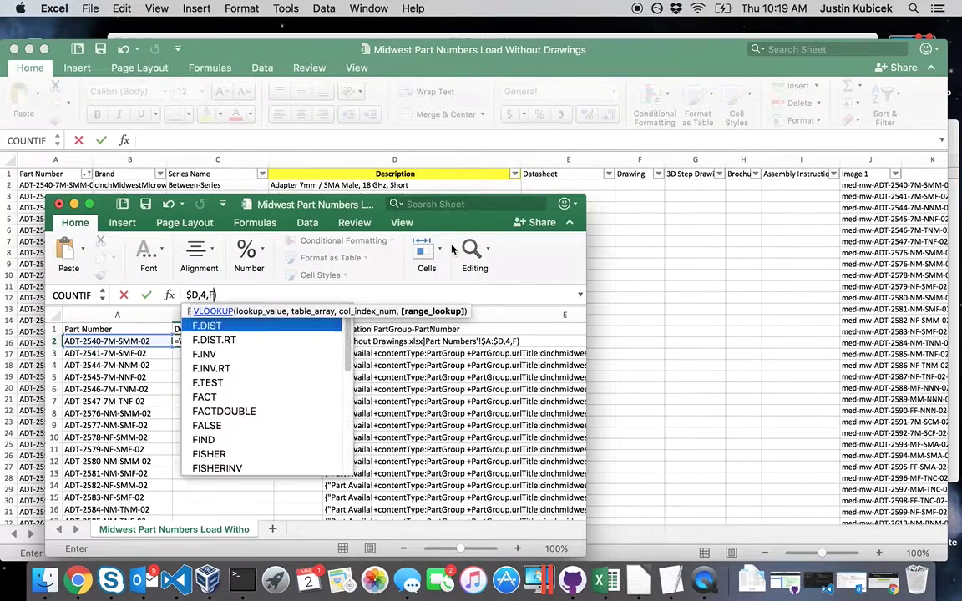
type("ALSE")
key("Return")
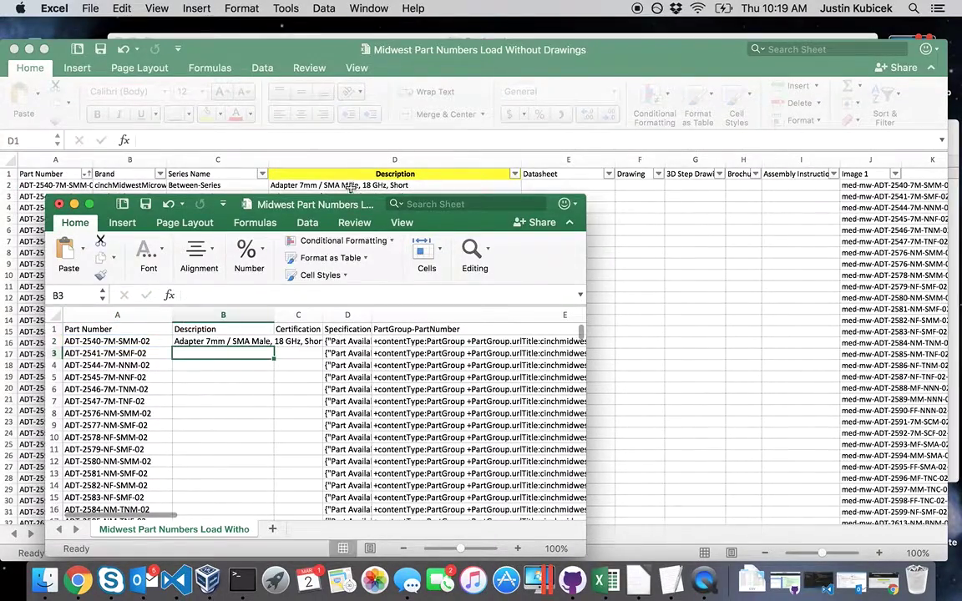
mouse_move(323, 204)
left_mouse_down()
mouse_move(285, 75)
mouse_move(285, 40)
left_mouse_up()
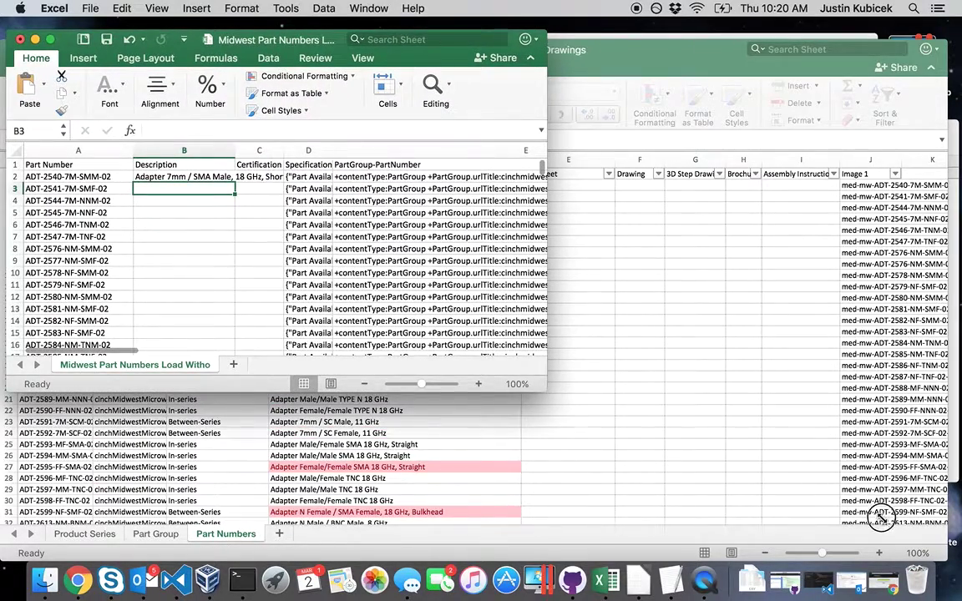
key("ctrl+alt+Return")
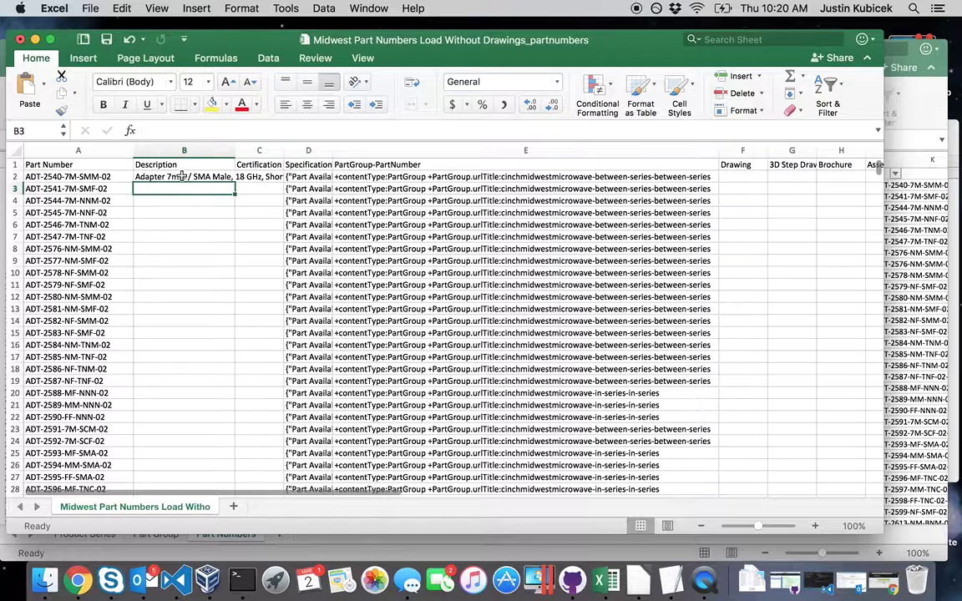
left_click(188, 176)
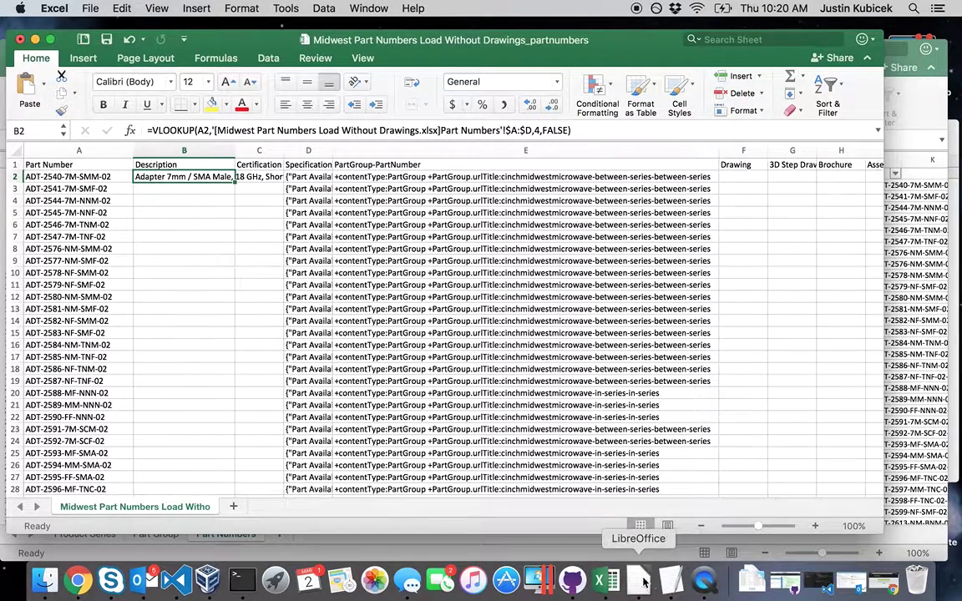
left_click(670, 580)
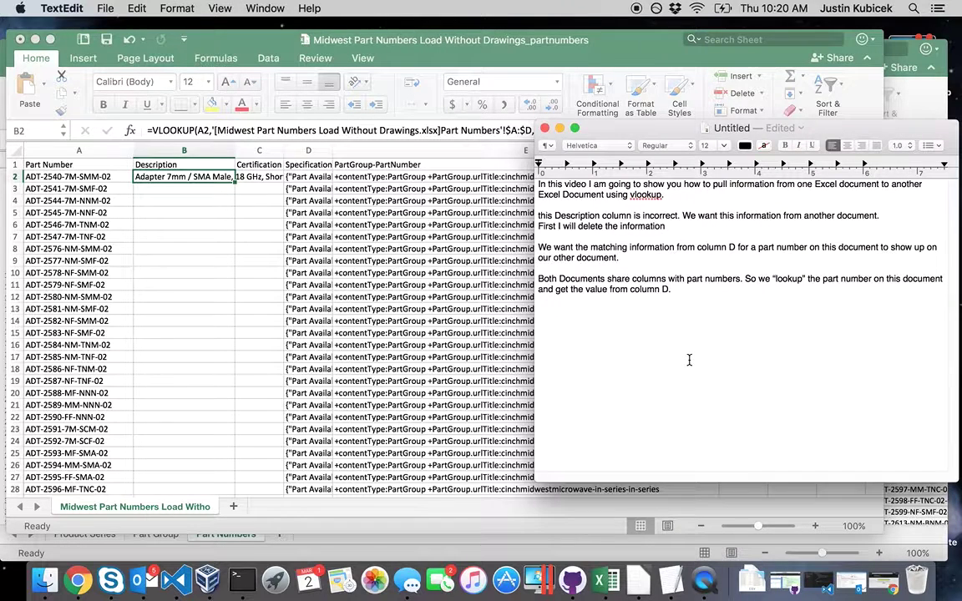
- Explain that D is column 4 of A–D, E would be 4 with B–E, and FALSE means exact match
type("C")
type("D (")
type("number")
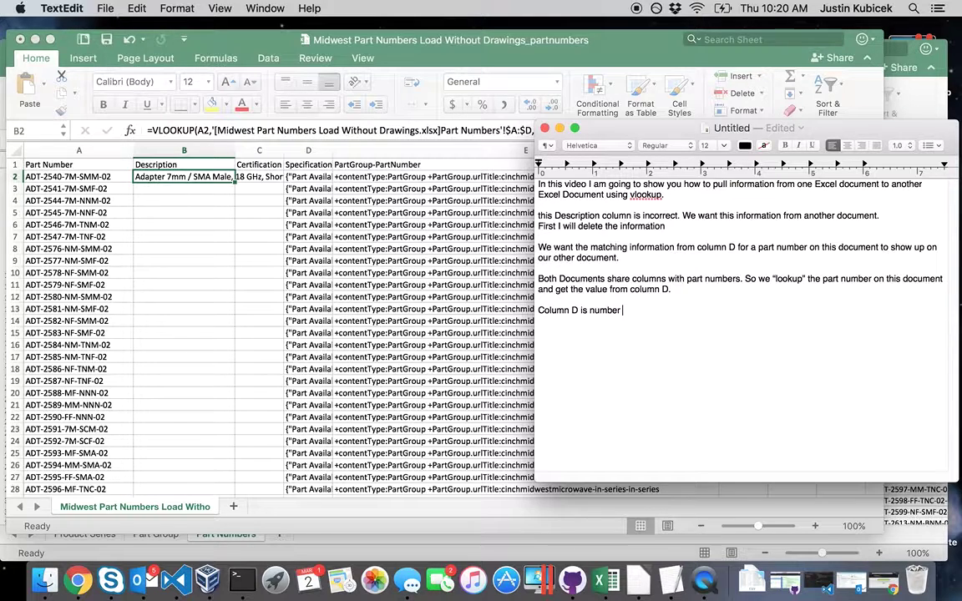
type(" 4")
left_click_drag(655, 131, 647, 222)
type(".")
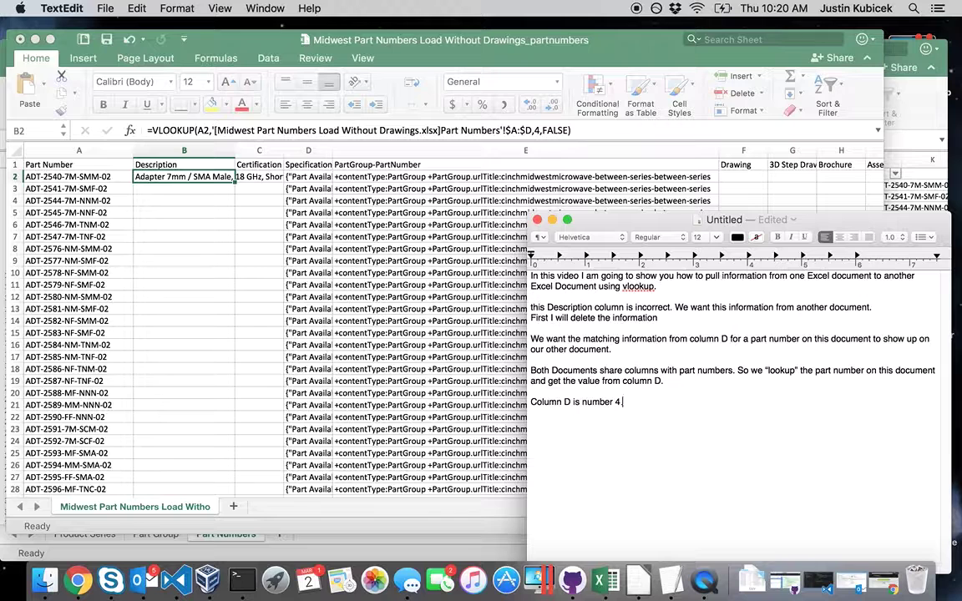
key("BackSpace")
key("BackSpace")
key("BackSpace")
key("BackSpace")
type("I selec")
type("ted Co")
type("lumns A through D ")
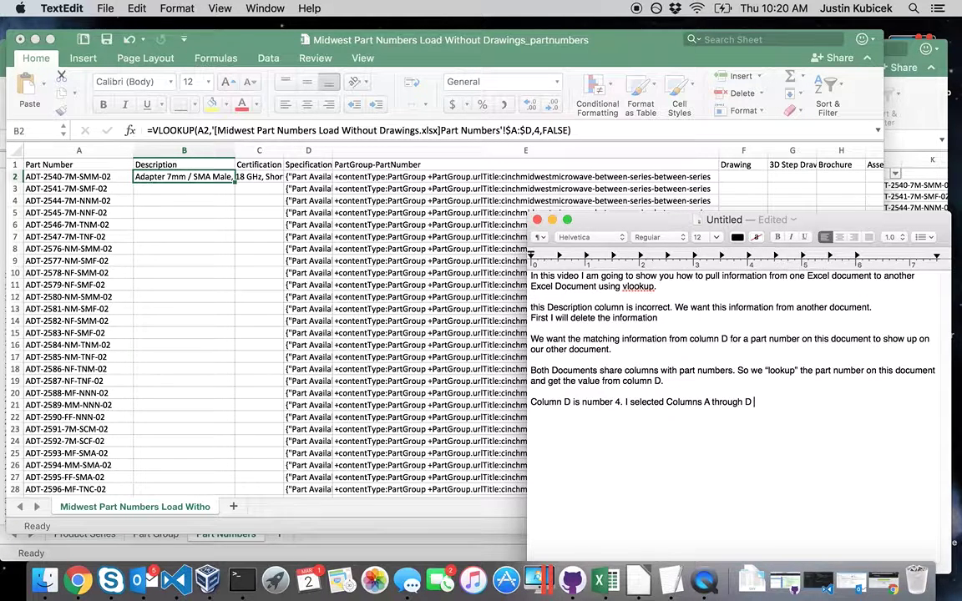
type("so A is 1,")
type(" B is 2, C")
type(" is 3, D")
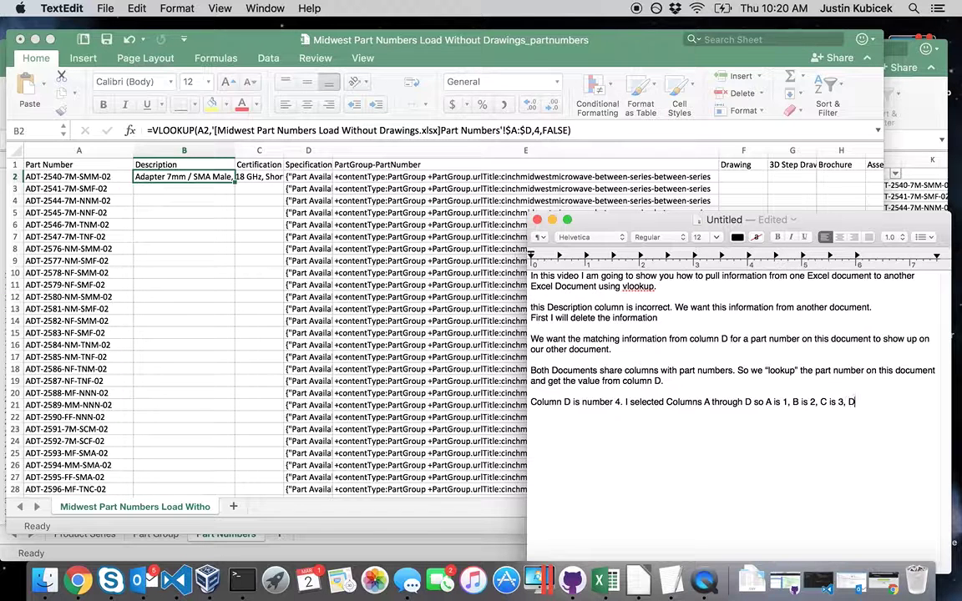
type(" is 4. ")
type("Ha")
type("E t")
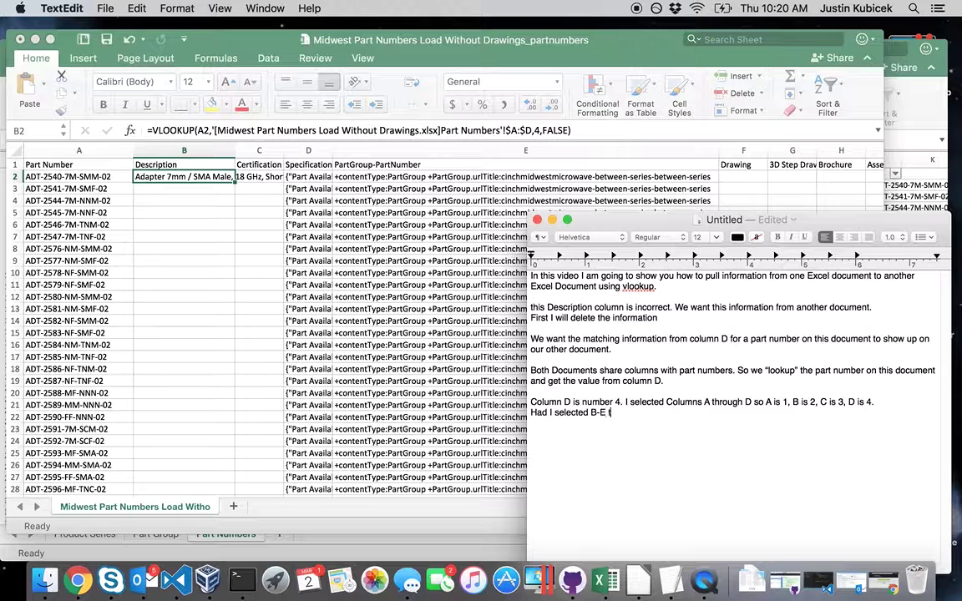
type("hen ")
type("E would be")
type(" number 4.")
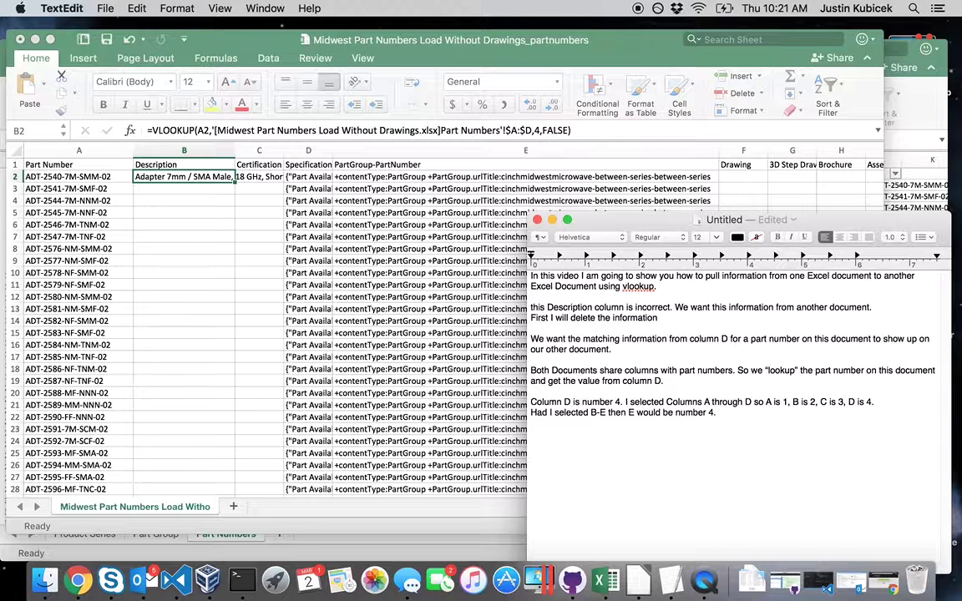
type("Back")
type(" to the po")
type("int. ")
type("The F")
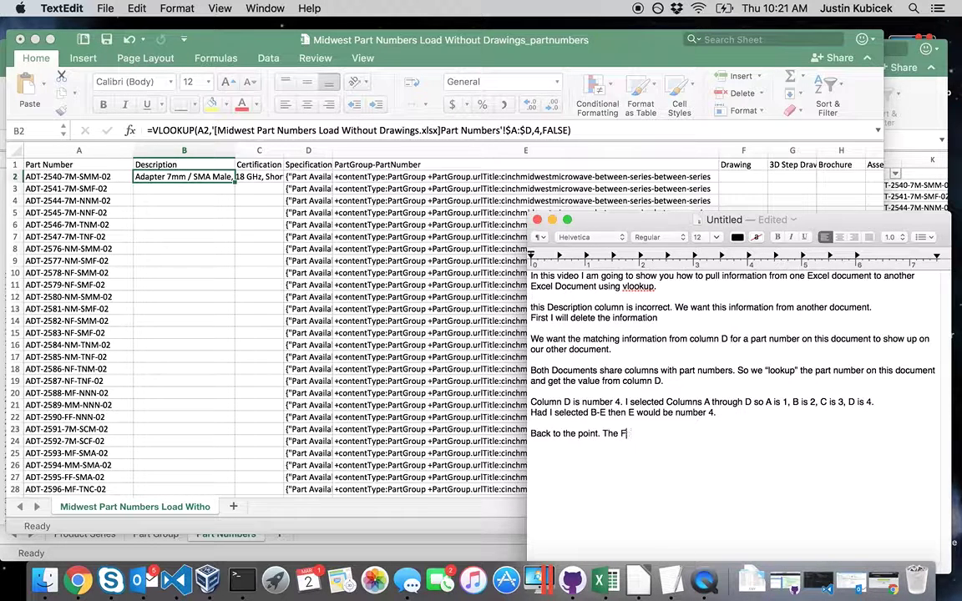
type("alse in th")
type("e formu")
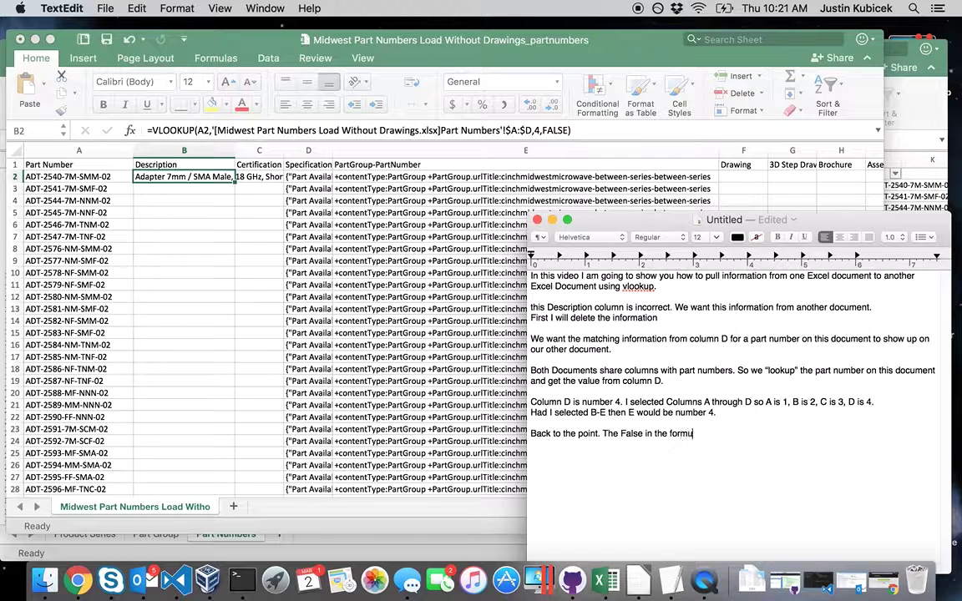
type("la above ")
type("means E")
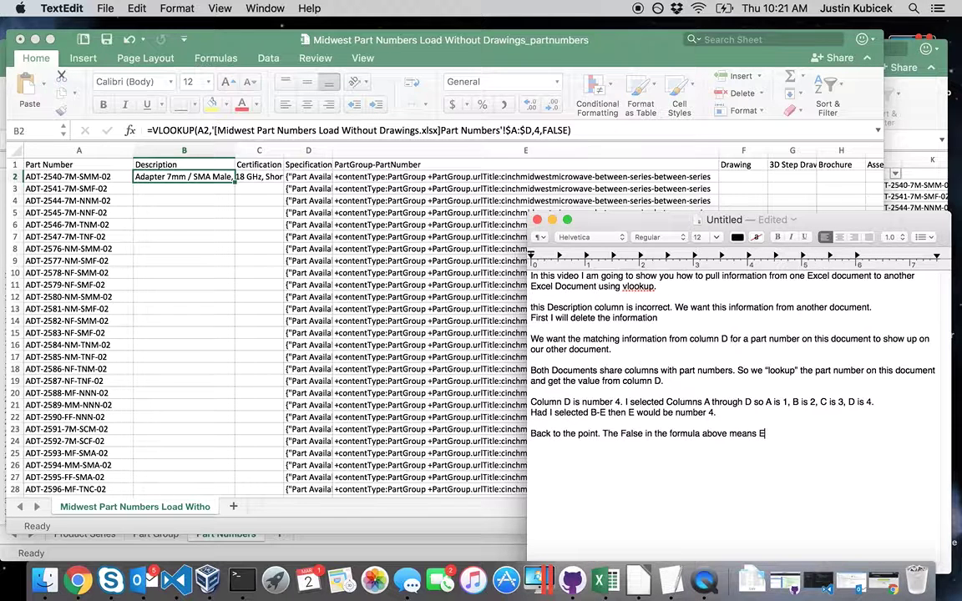
type("xact mat")
type("ch.")
- Add a line saying the formula will be copied all the way down for every part number
key("Return")
key("Return")
type("Now I'll")
type(" copy this")
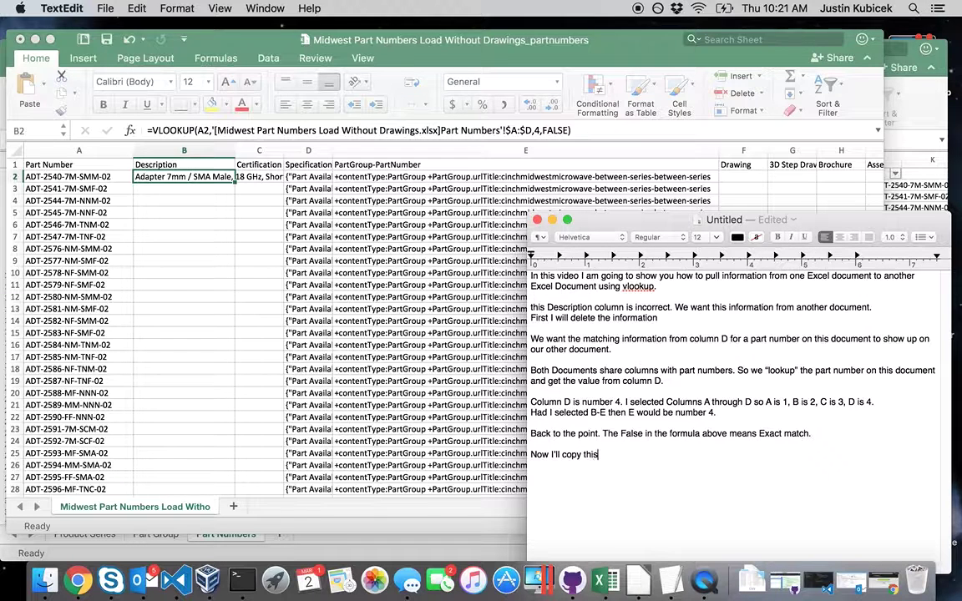
type(" formula")
key("BackSpace")
type("ula all the way ")
type("down to ")
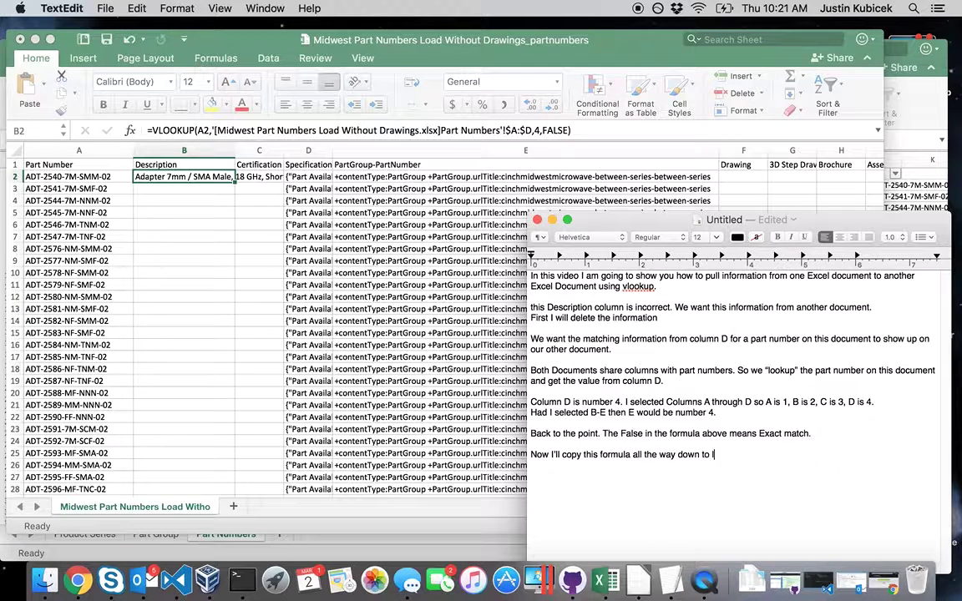
type("look up the d")
type("escr")
type("iption for evey")
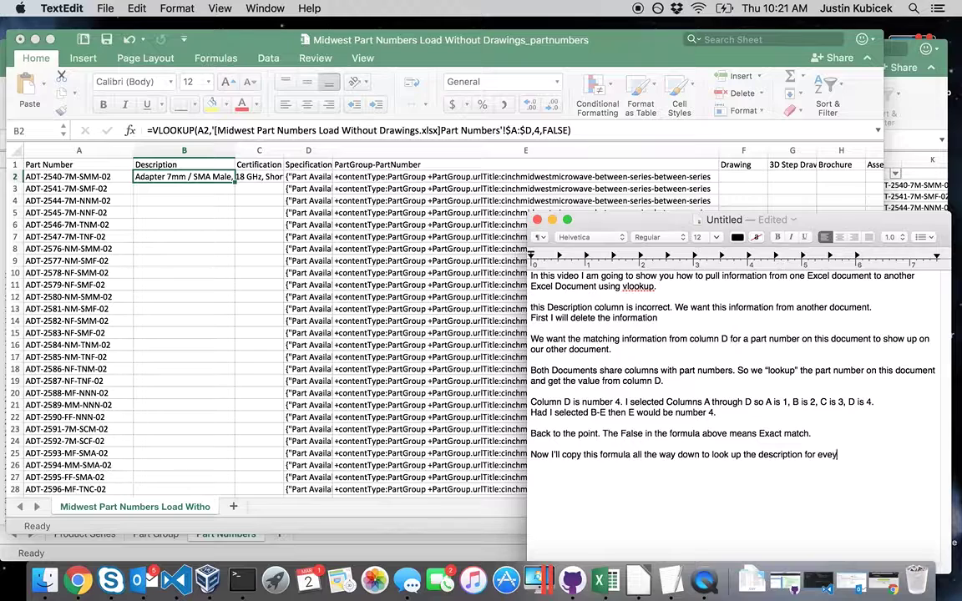
key("BackSpace")
type("ry part")
type(" number.")
- Copy B2's lookup formula into B2:B1437 and check the result in the last row
left_click(83, 174)
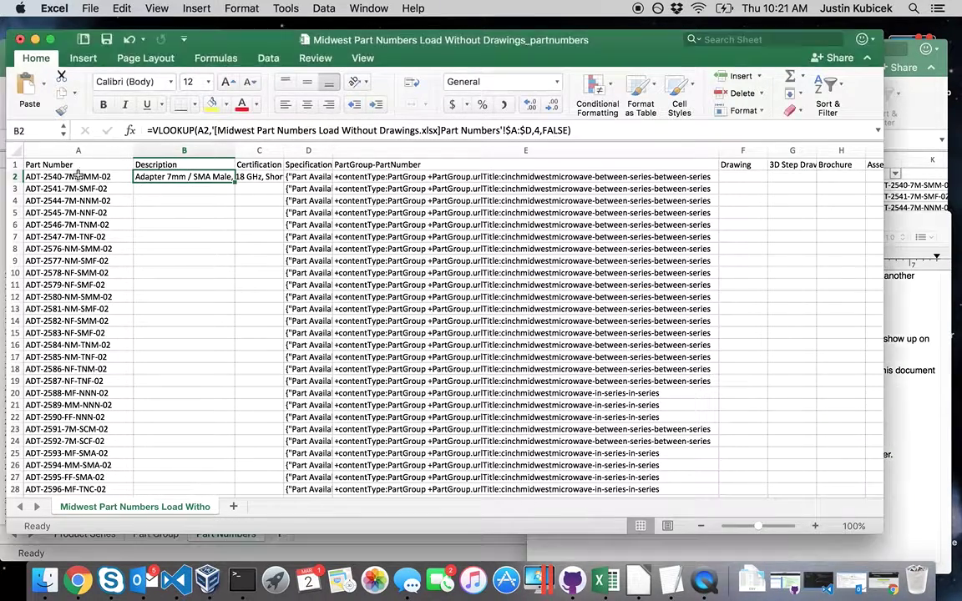
left_click(78, 176)
key("Right")
key("super+c")
key("Left")
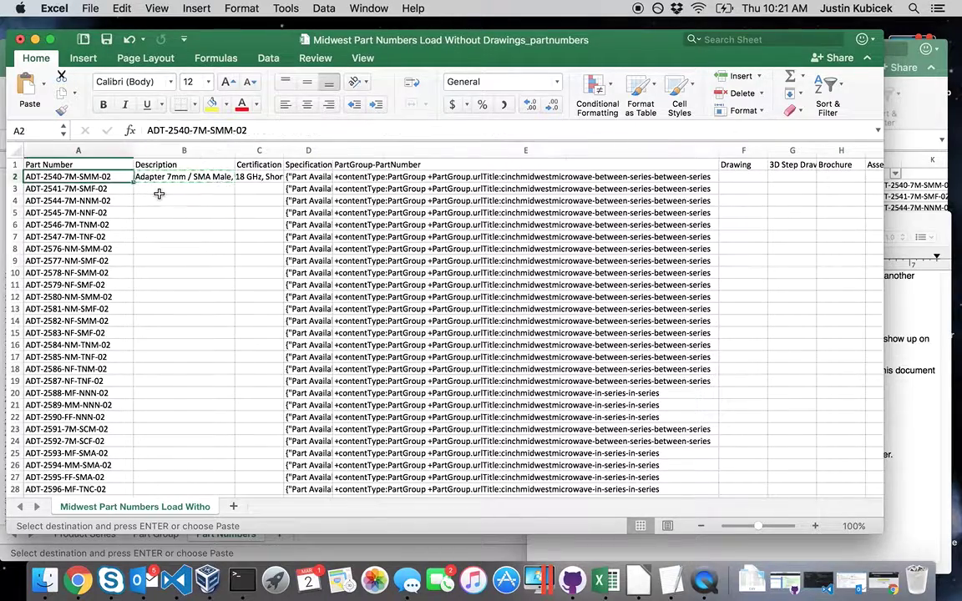
key("super+Down")
key("Right")
key("shift+super+Up")
key("super+v")
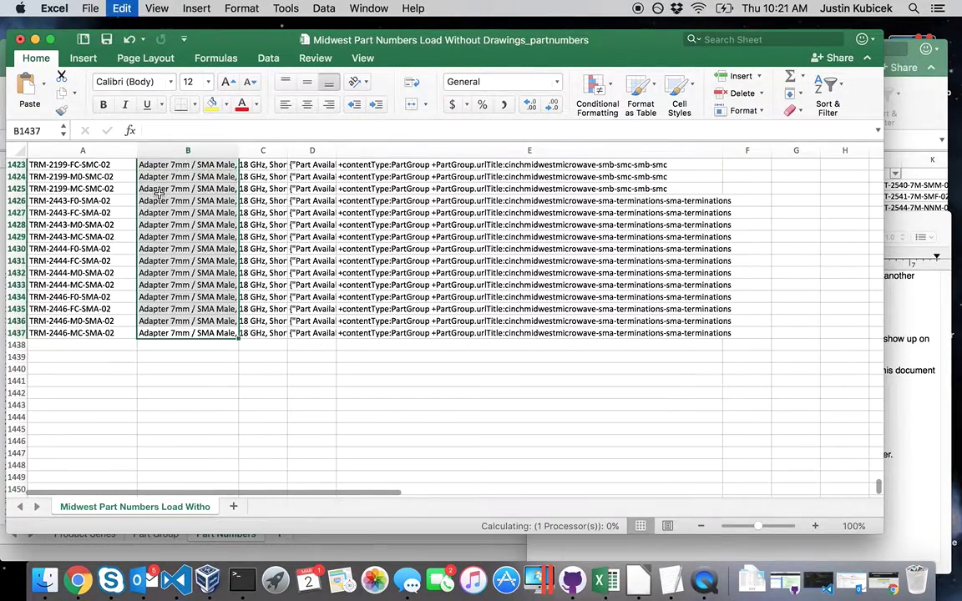
key("Down")
left_click(131, 332)
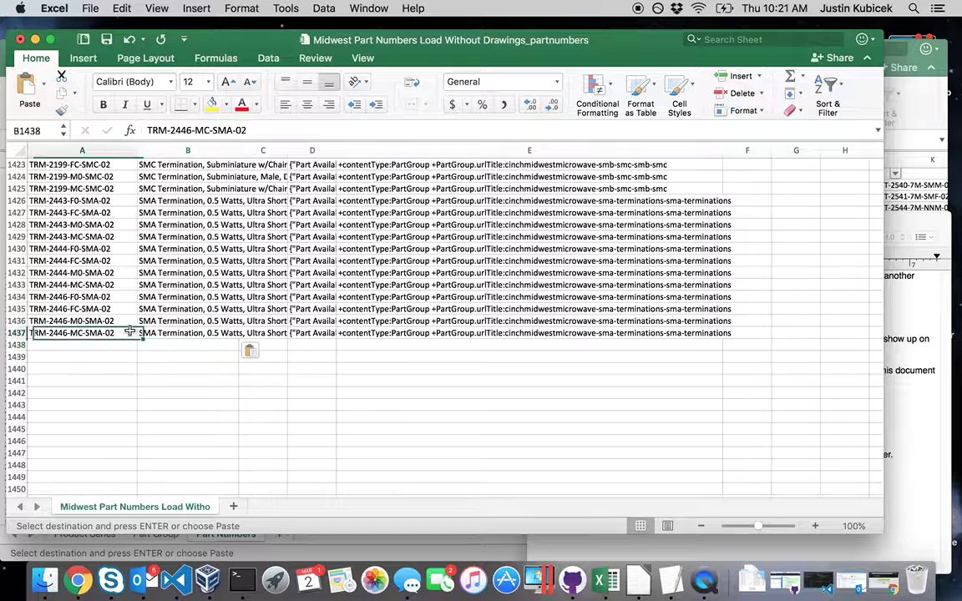
left_click(194, 333)
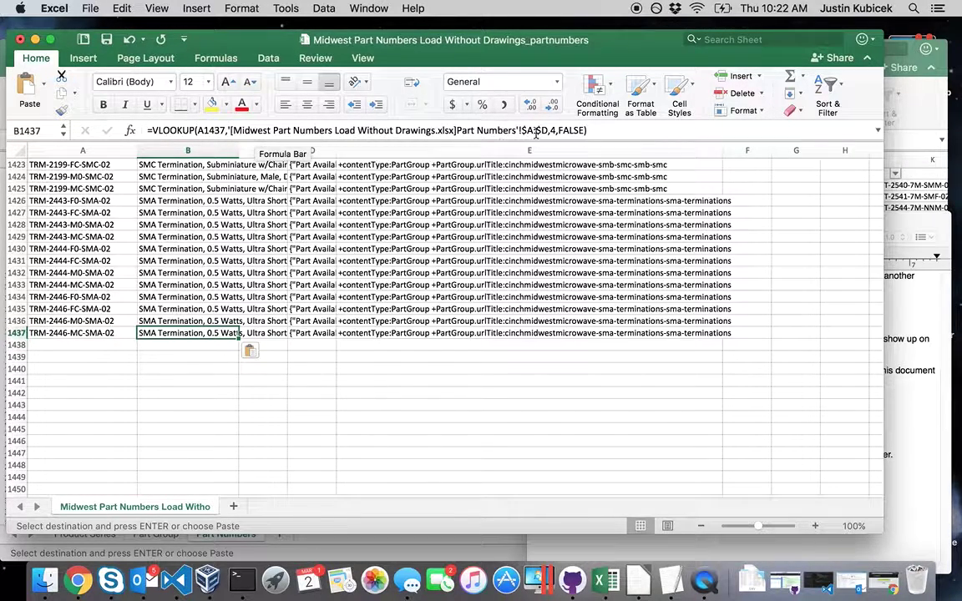
- Add 'Notice the formula above' to the notes and return to the top of the sheet
left_click(919, 404)
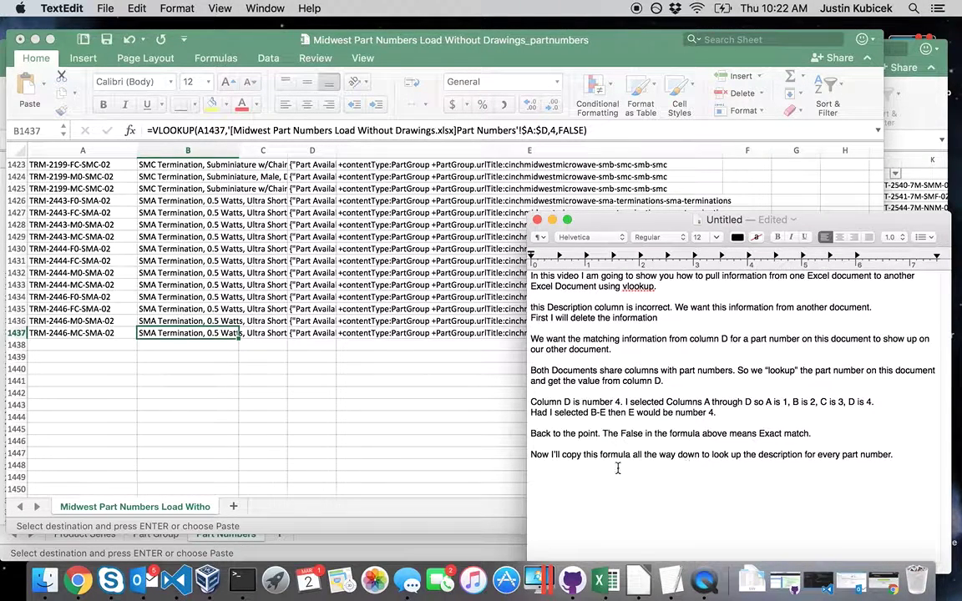
type("Notice the formula")
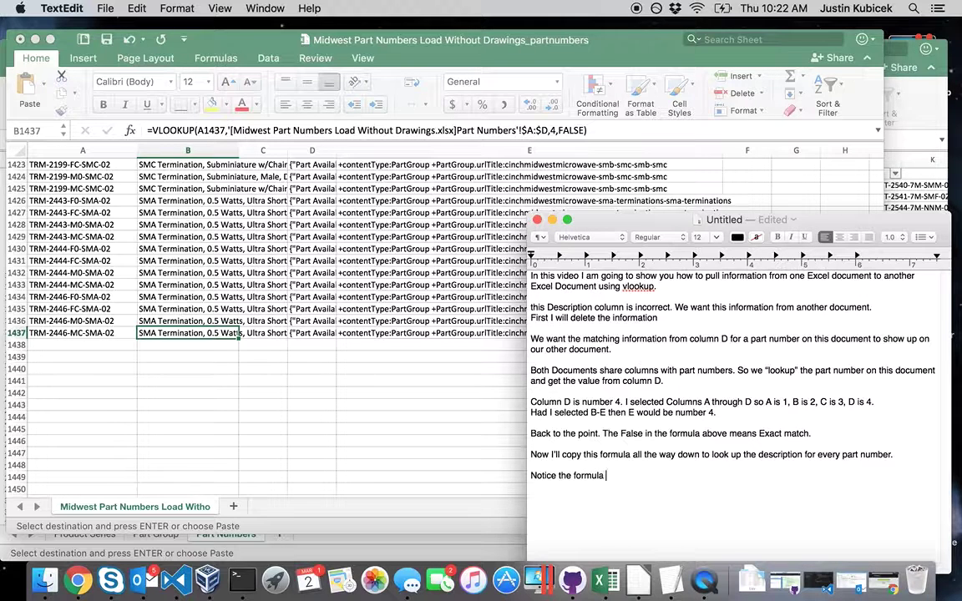
type(" above.")
left_click(200, 309)
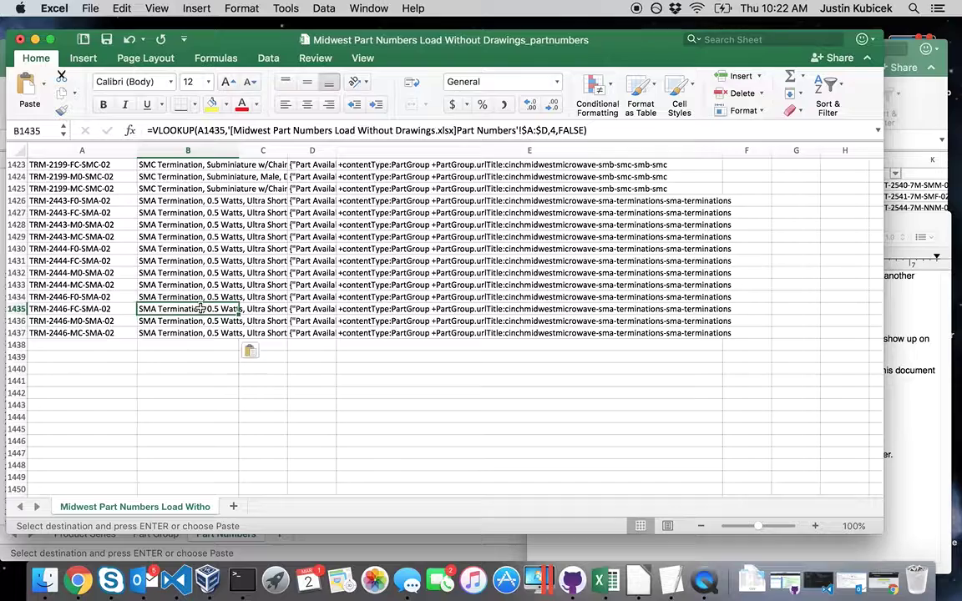
key("super+Up")
- Select the Description column and note 'I will copy and paste the values from the formula.'
left_click(193, 151)
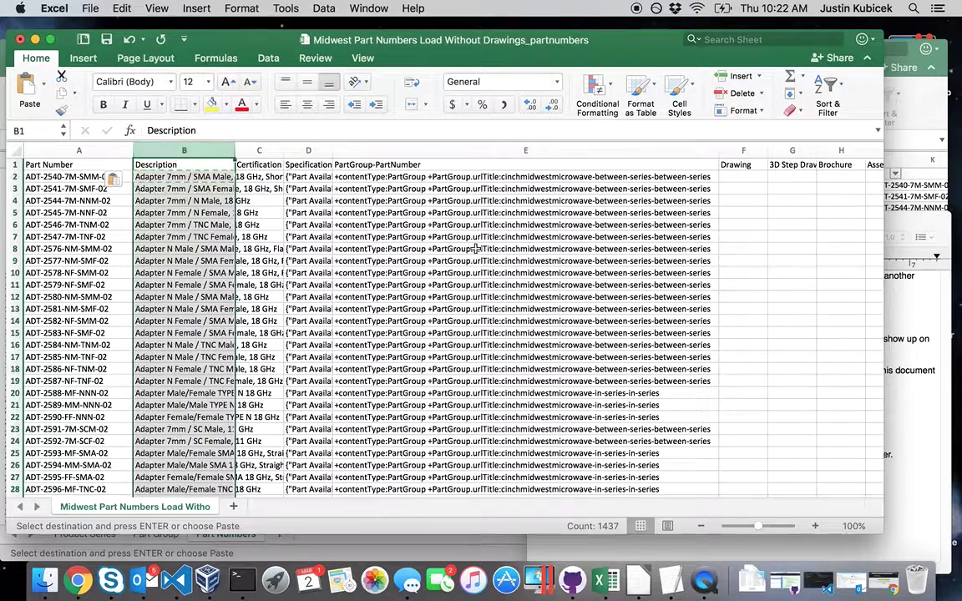
left_click(918, 496)
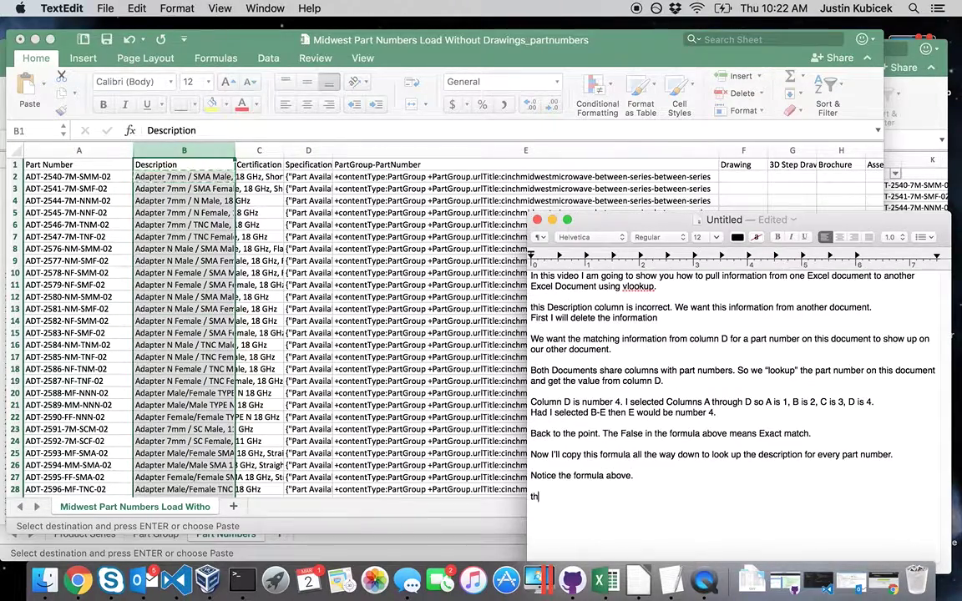
type("en I will cop")
type("y and paste")
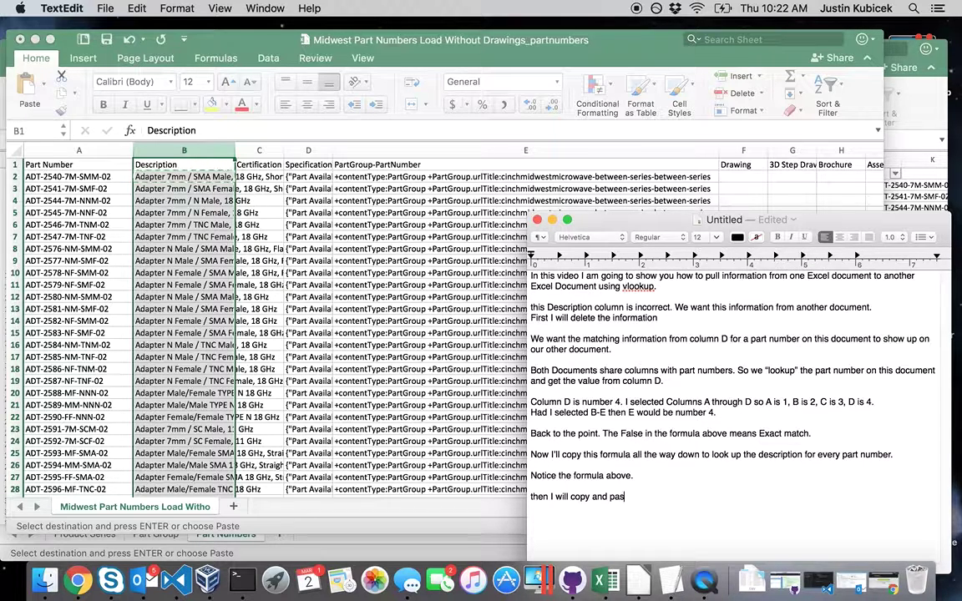
type(" the values")
type(" from the formul")
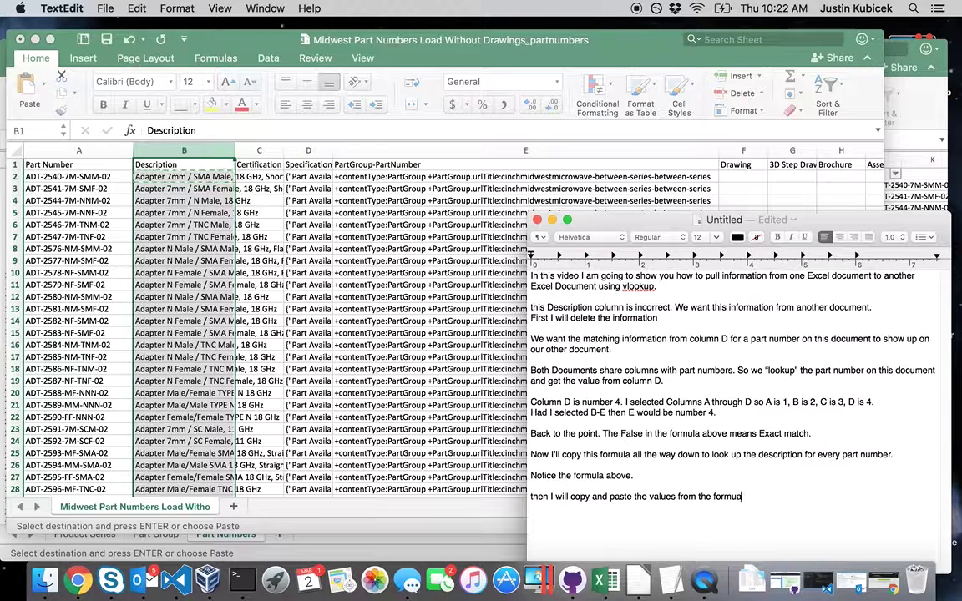
type("a.")
- Paste the Description column back over itself as plain values
left_click(226, 42)
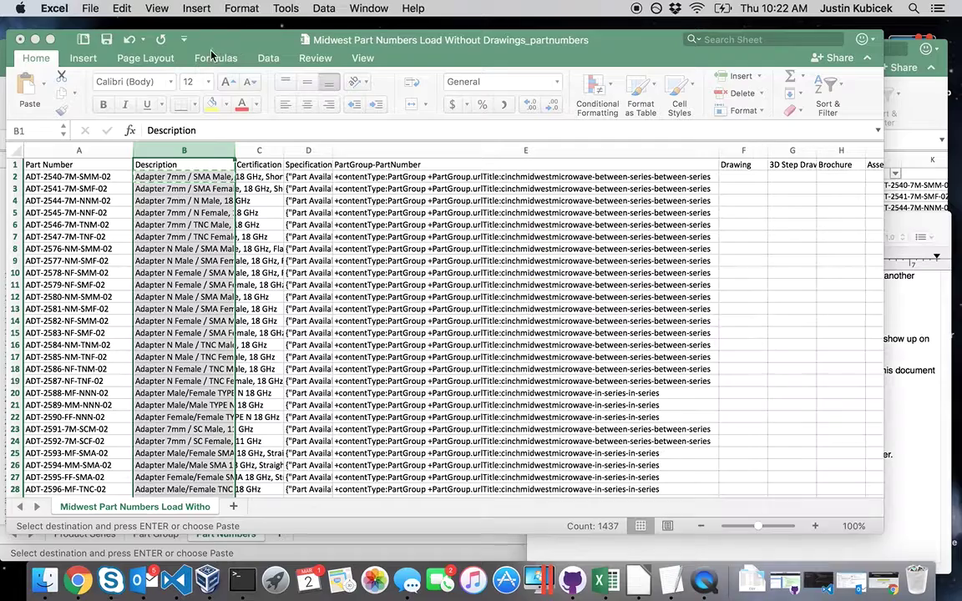
left_click(45, 90)
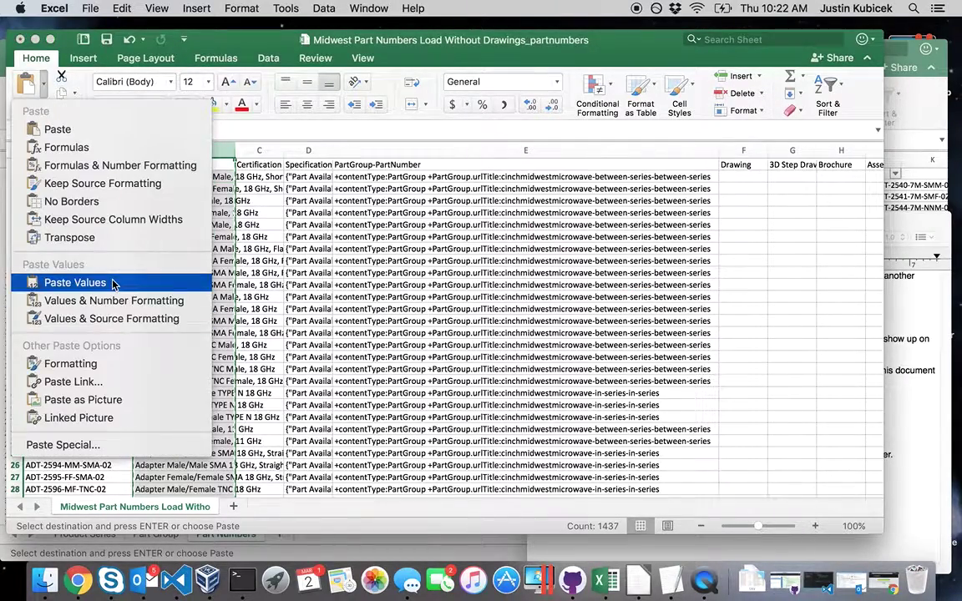
left_click(111, 284)
- Check cells B2 and B10 hold plain text, then note 'Now we have the values. We can close the other document.'
left_click(172, 177)
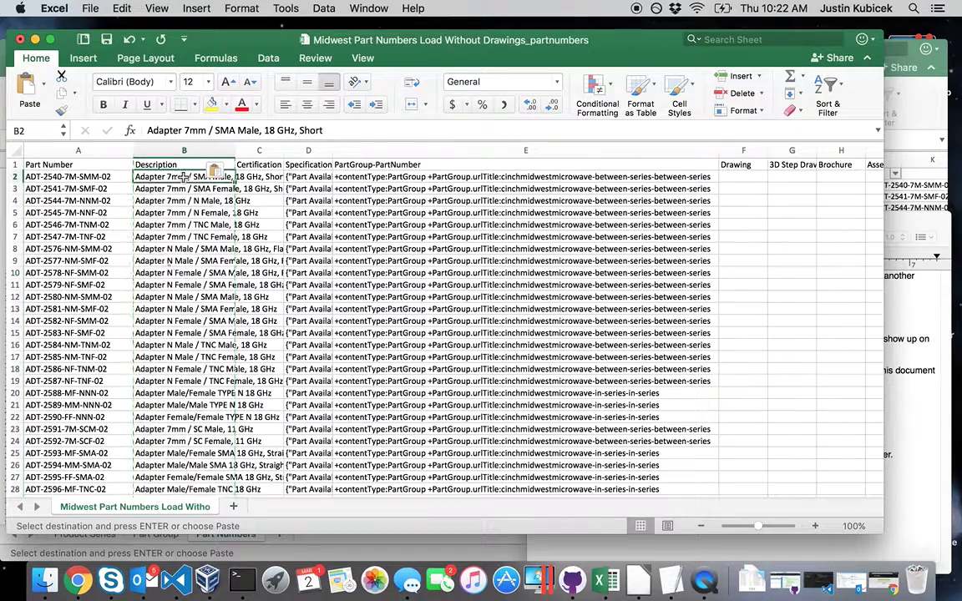
left_click(168, 269)
left_click(902, 368)
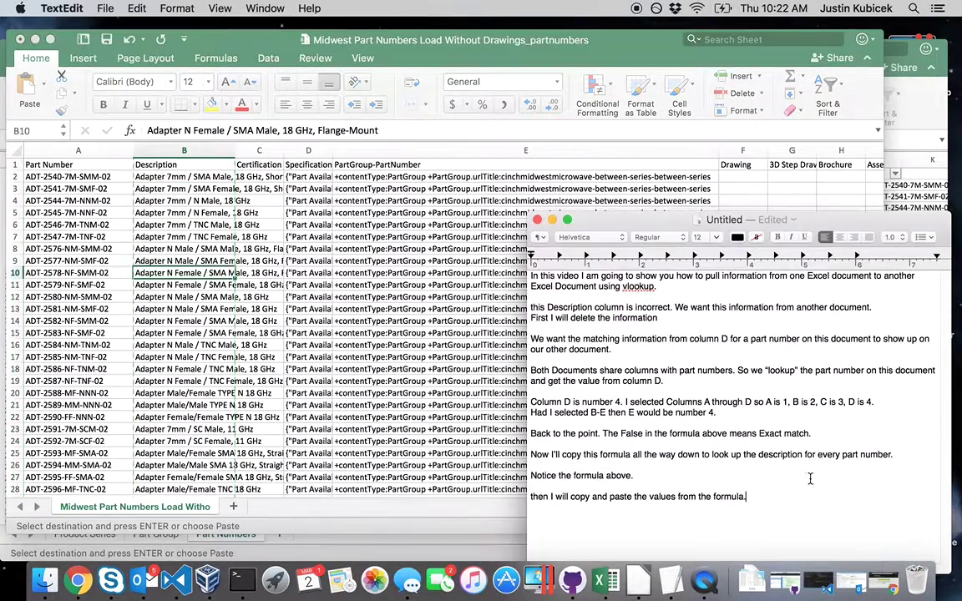
key("Return")
key("Return")
type("No")
type("w we have the ")
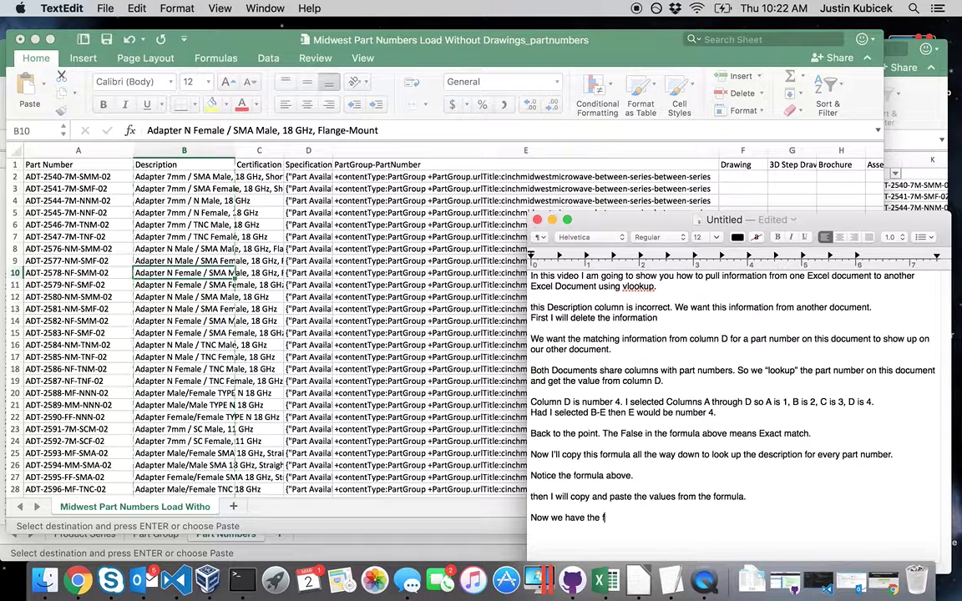
type("values.")
type(" We can close")
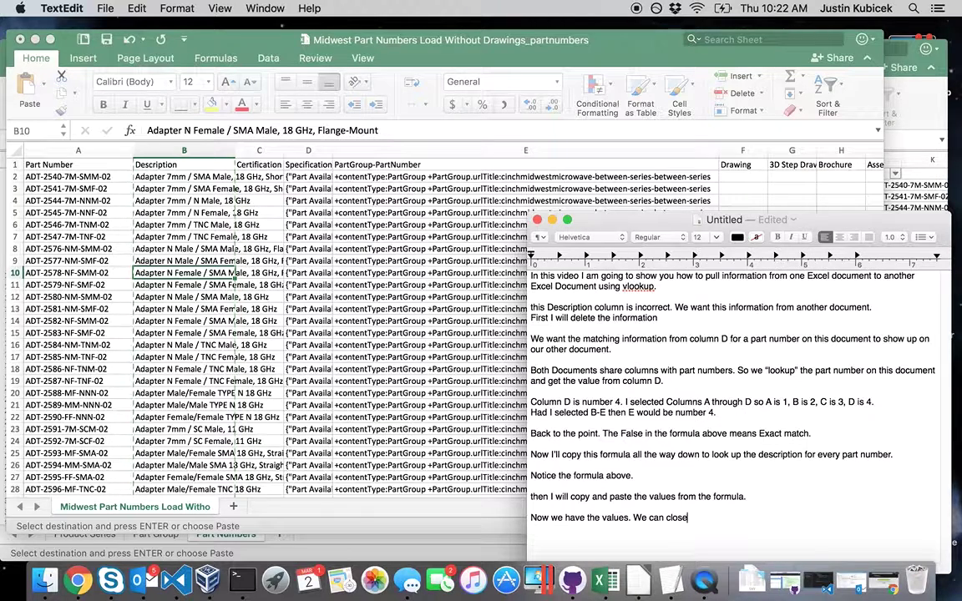
type(" the other docue")
key("BackSpace")
type("men")
type("nt")
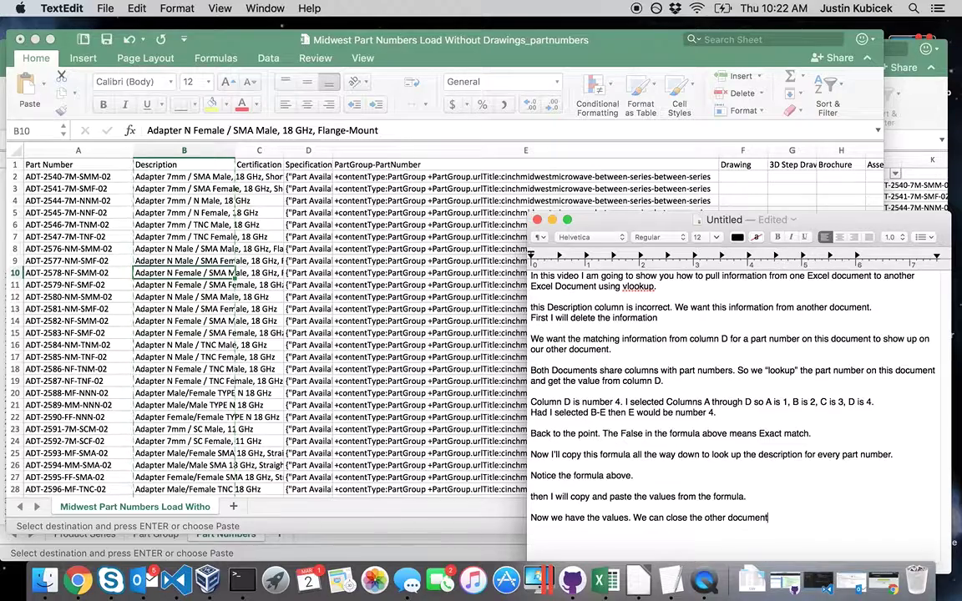
type(".")
- Close the Midwest Part Numbers Load Without Drawings source workbook
left_click(927, 83)
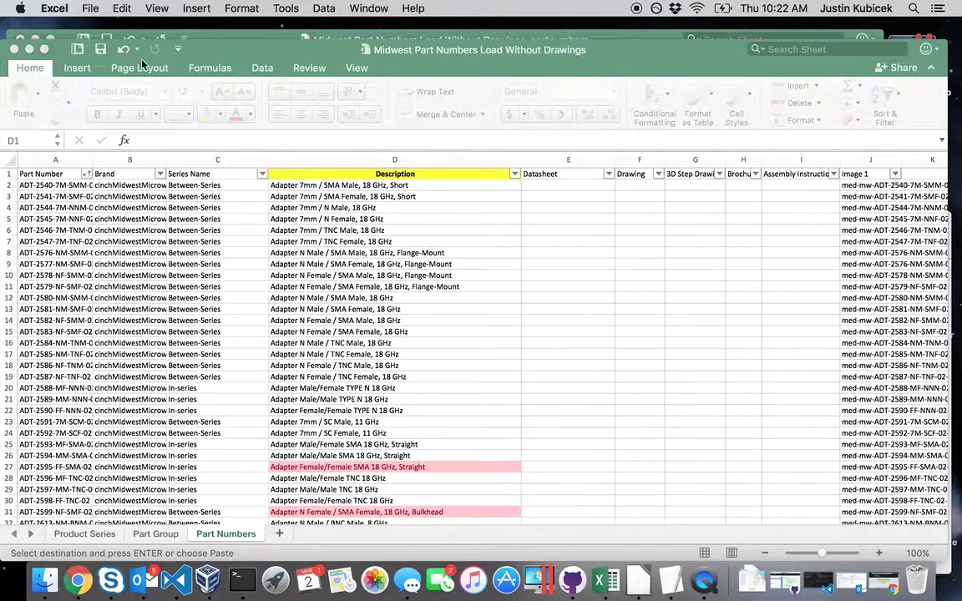
key("super+w")
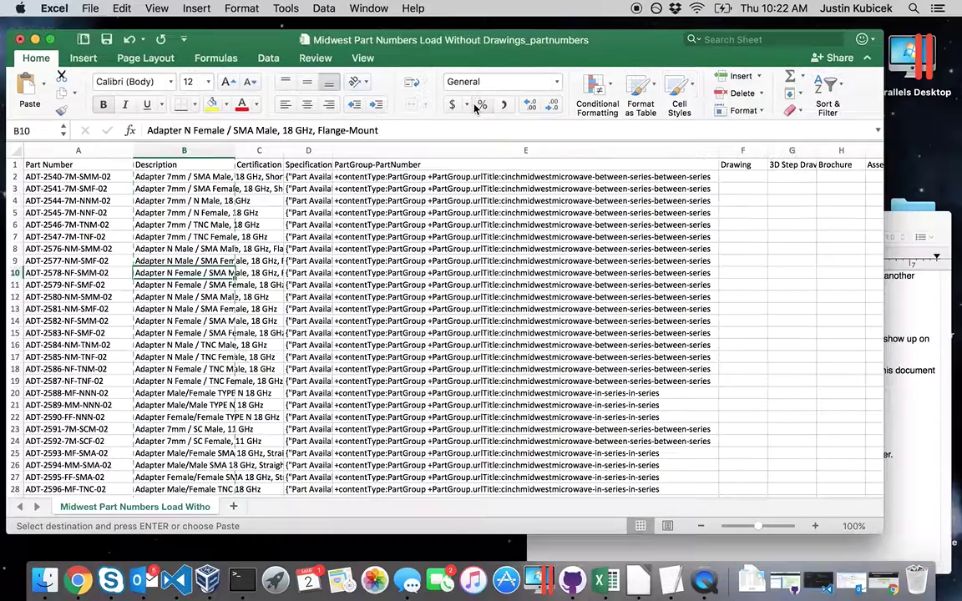
key("super+Tab")
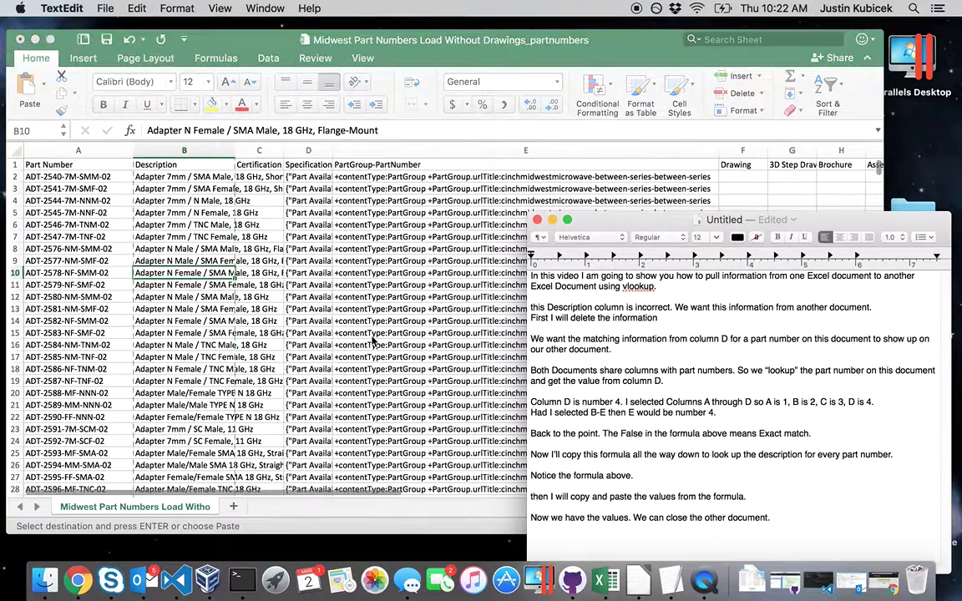
- Save the _partnumbers CSV and close it, confirming Save in the prompt
left_click(432, 39)
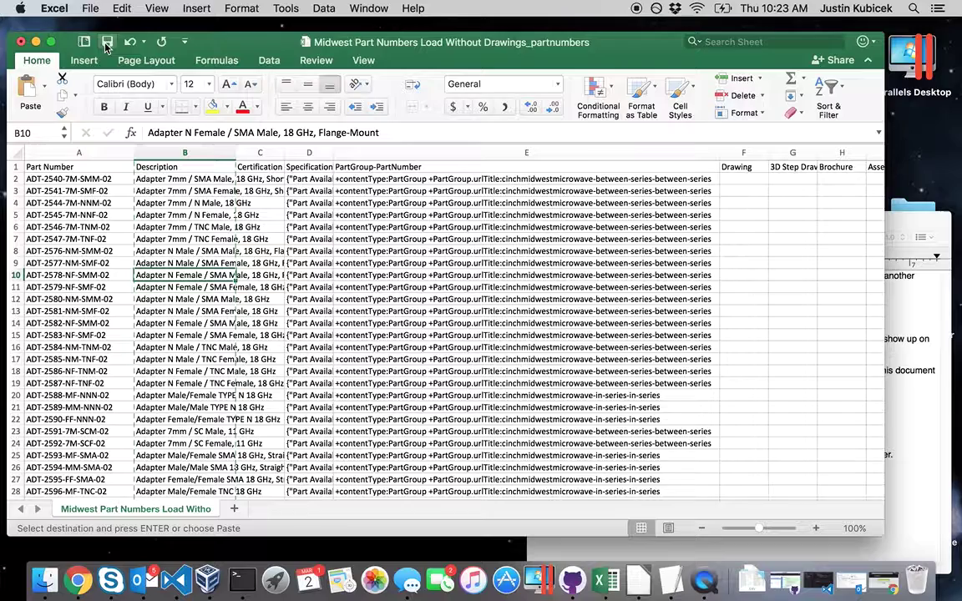
left_click(106, 44)
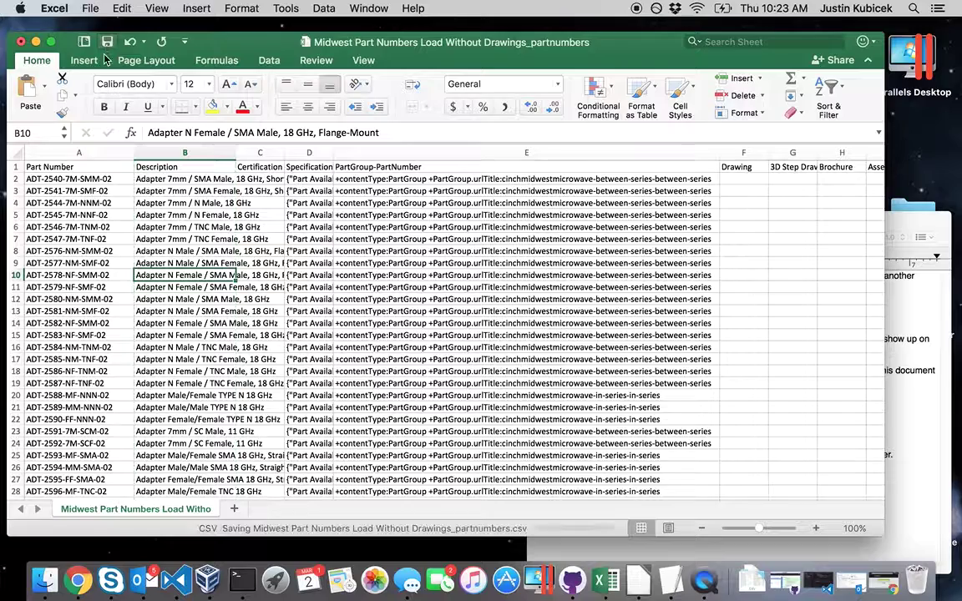
left_click(20, 41)
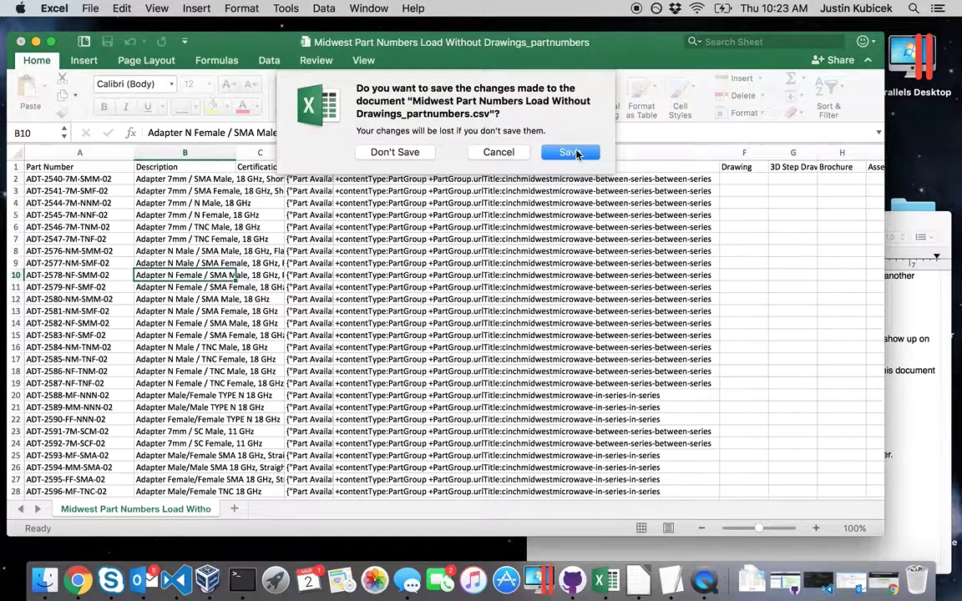
left_click(575, 154)
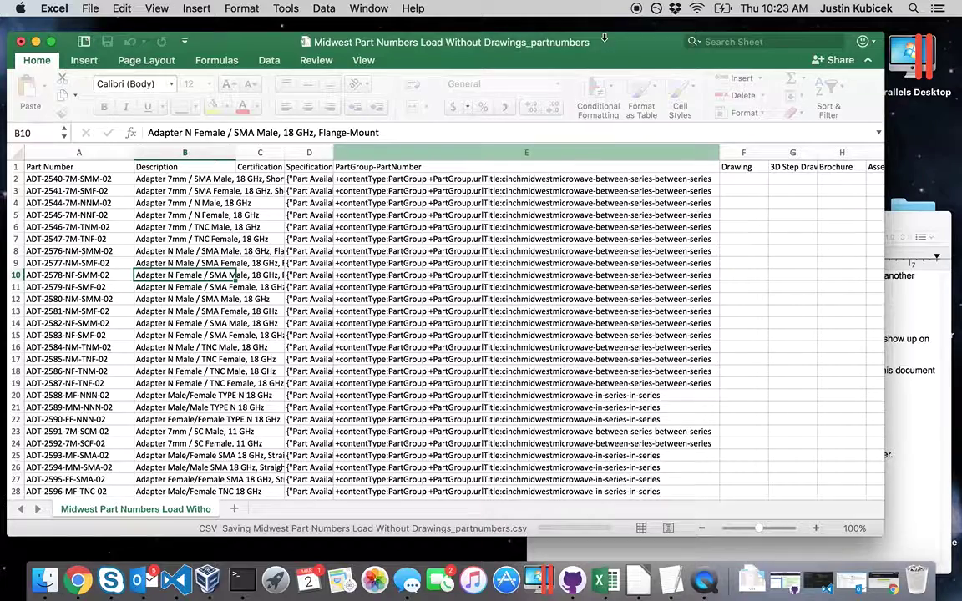